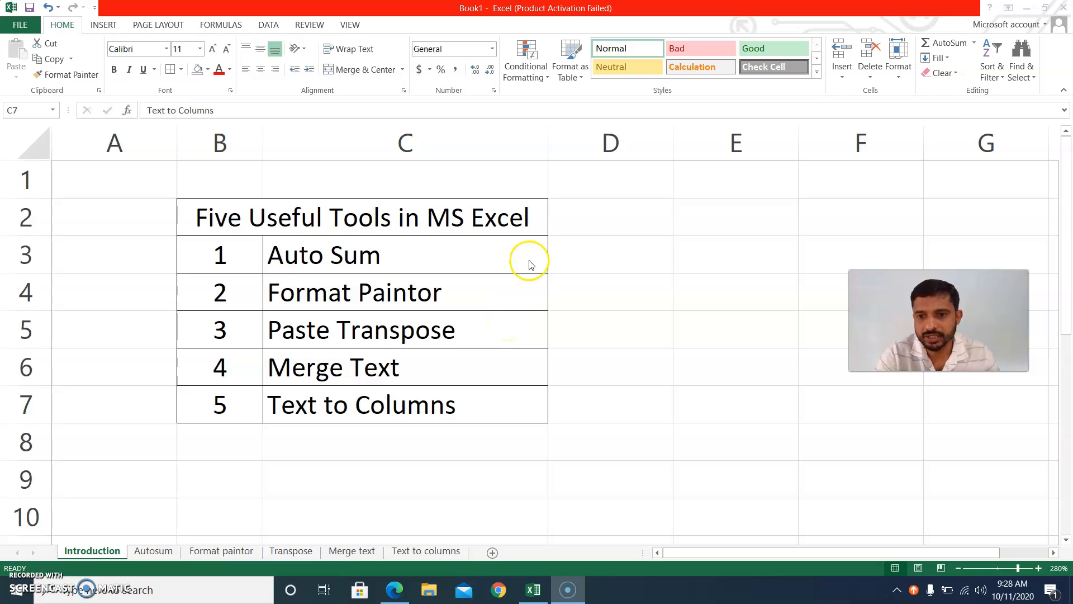
click(354, 261)
click(356, 290)
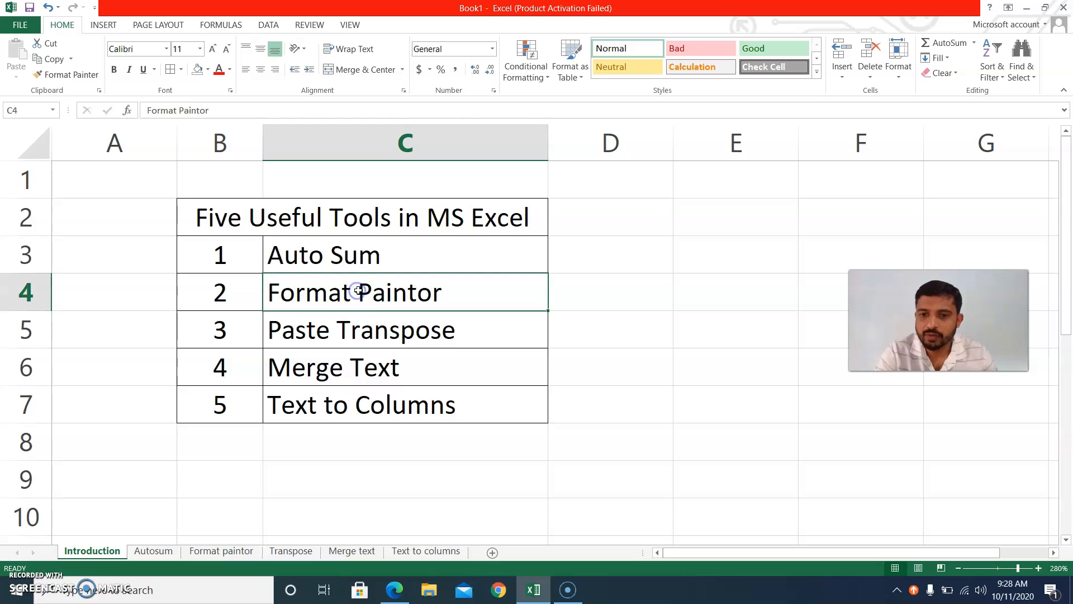
click(441, 331)
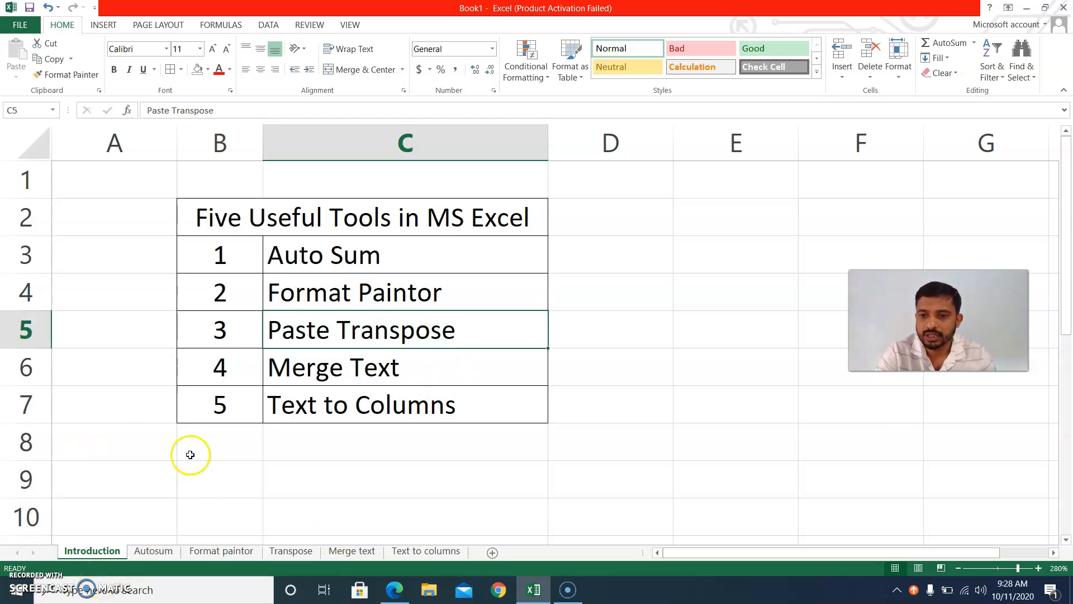
click(413, 369)
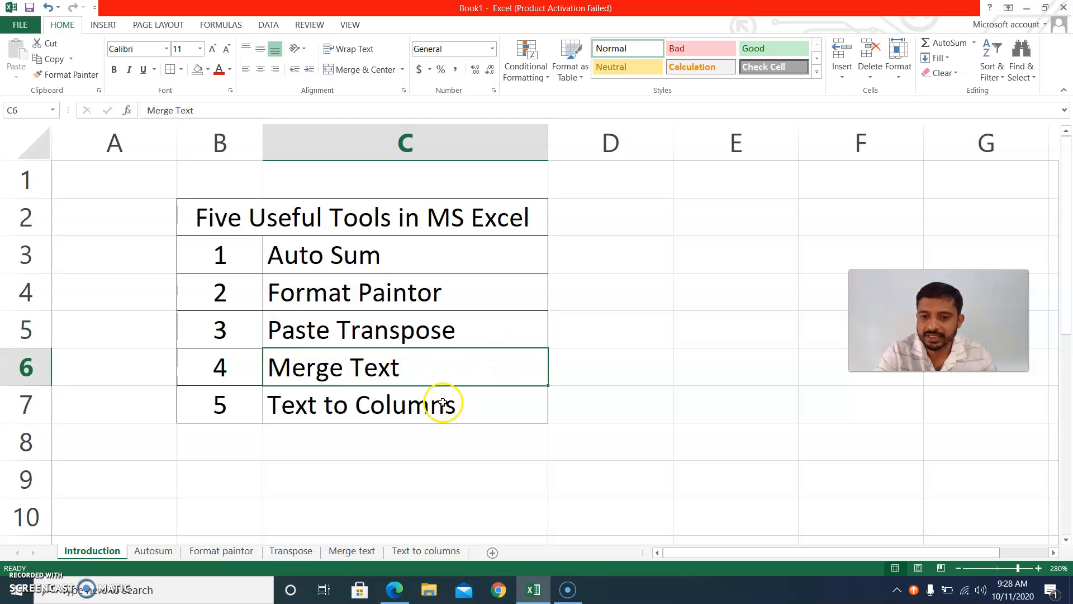
click(478, 404)
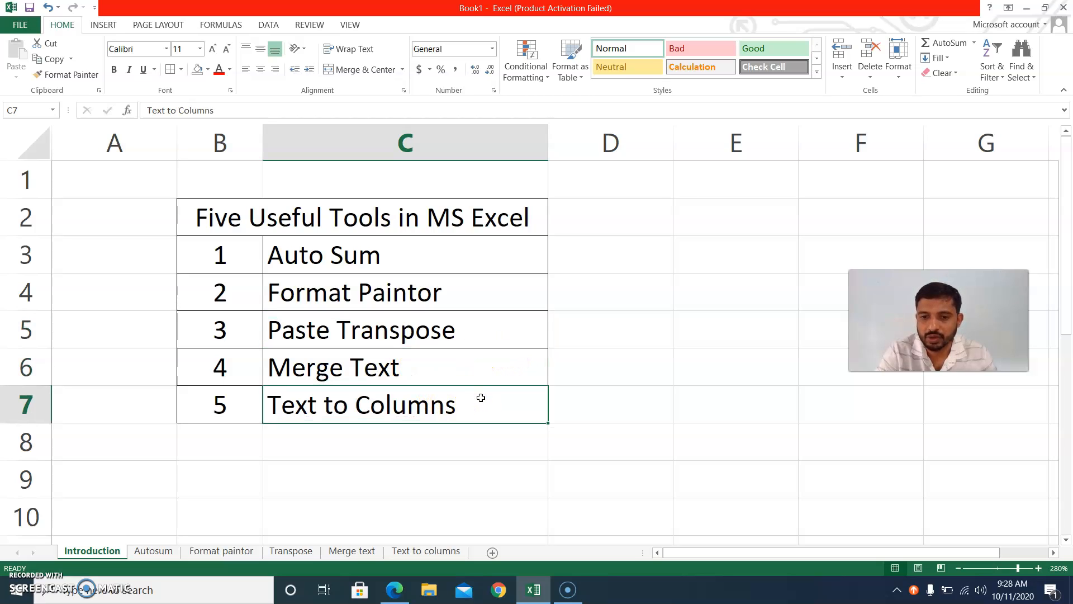
Step: On the Autosum sheet, sum B4:D4 in Total cell E4 and fill the formula down to E8
click(155, 549)
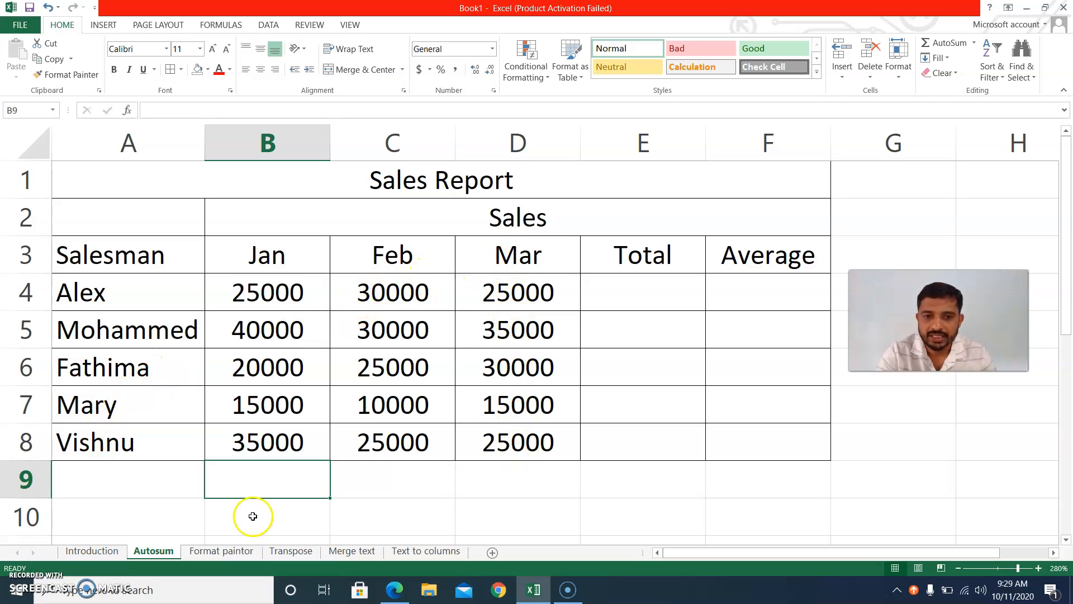
click(611, 288)
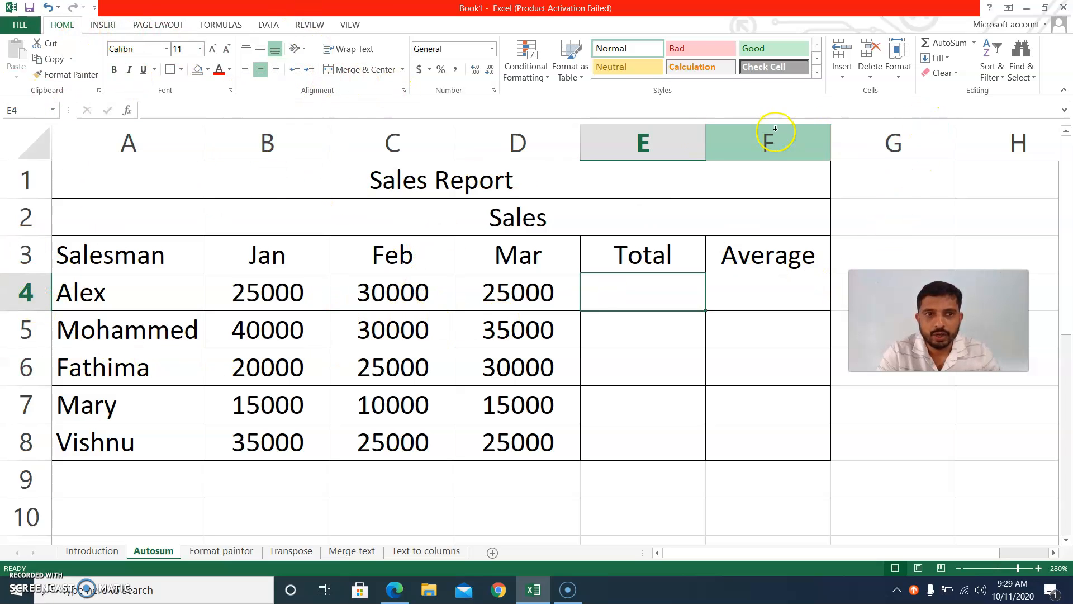
click(973, 43)
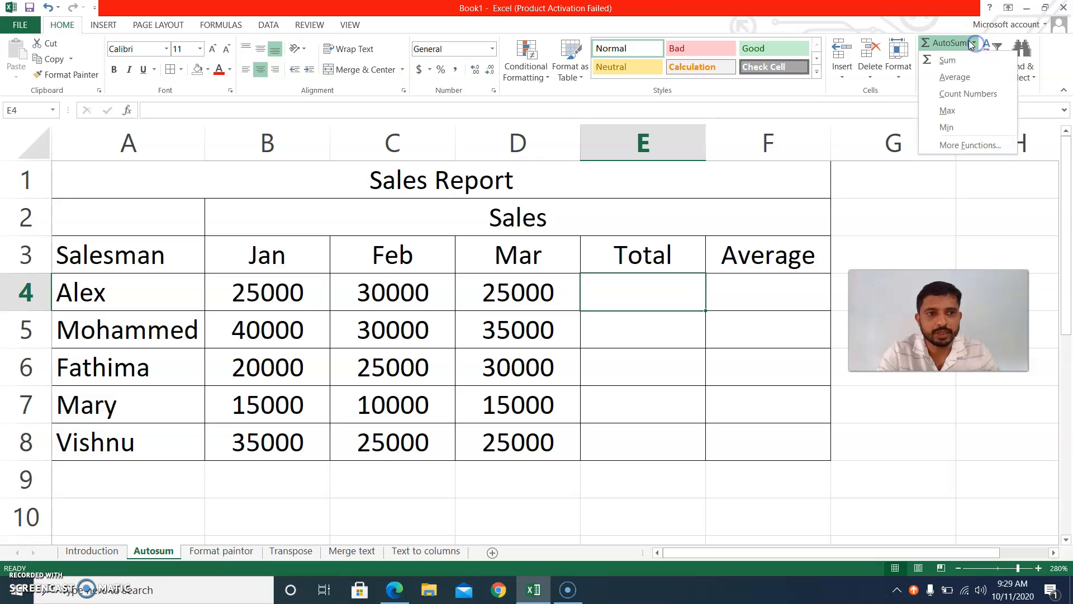
click(963, 61)
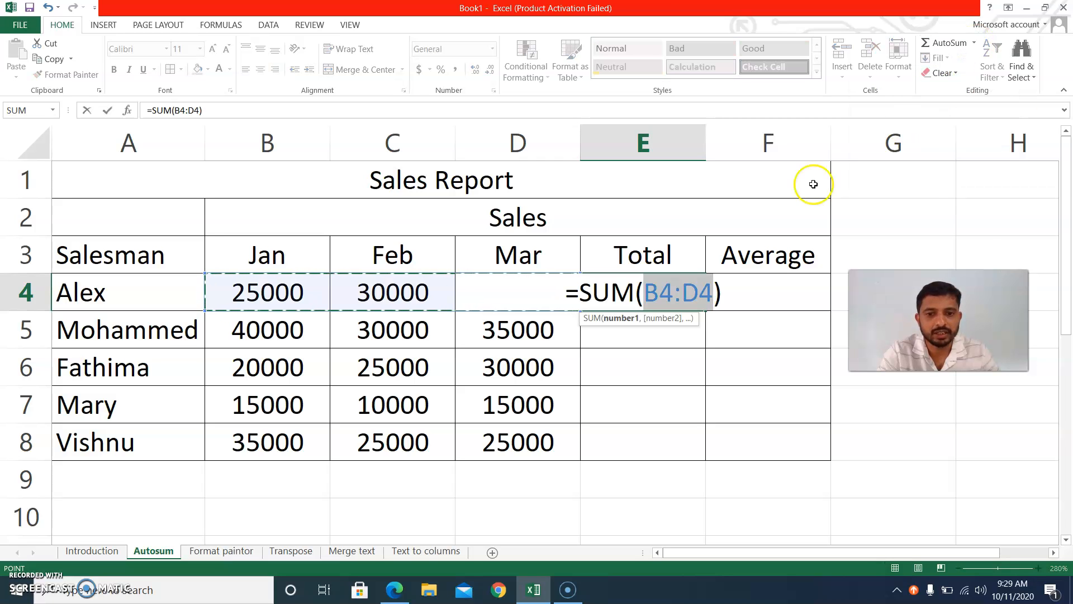
key(Return)
click(677, 287)
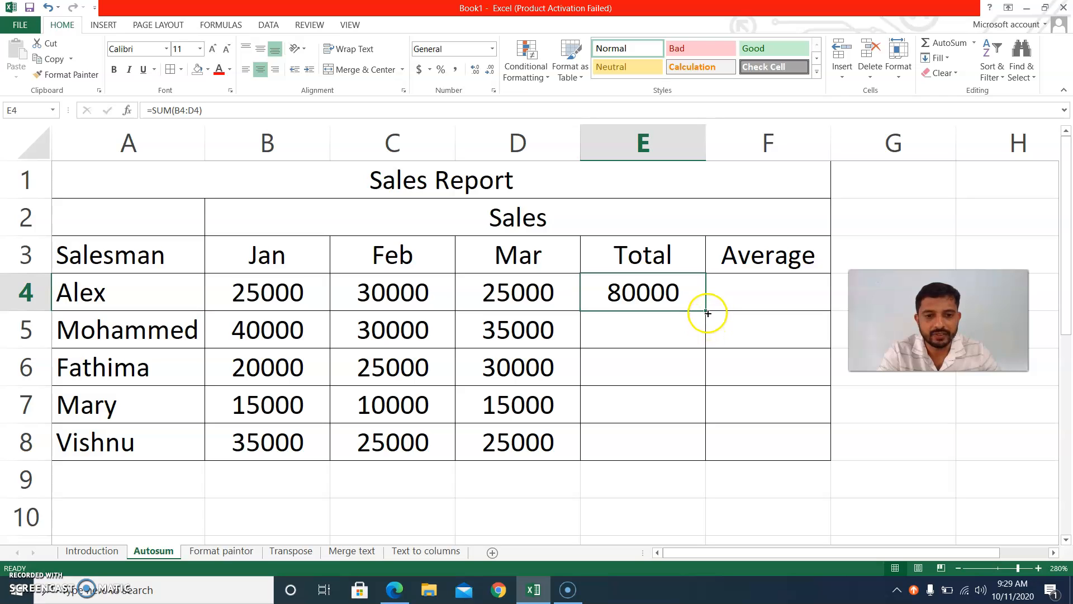
double_click(706, 310)
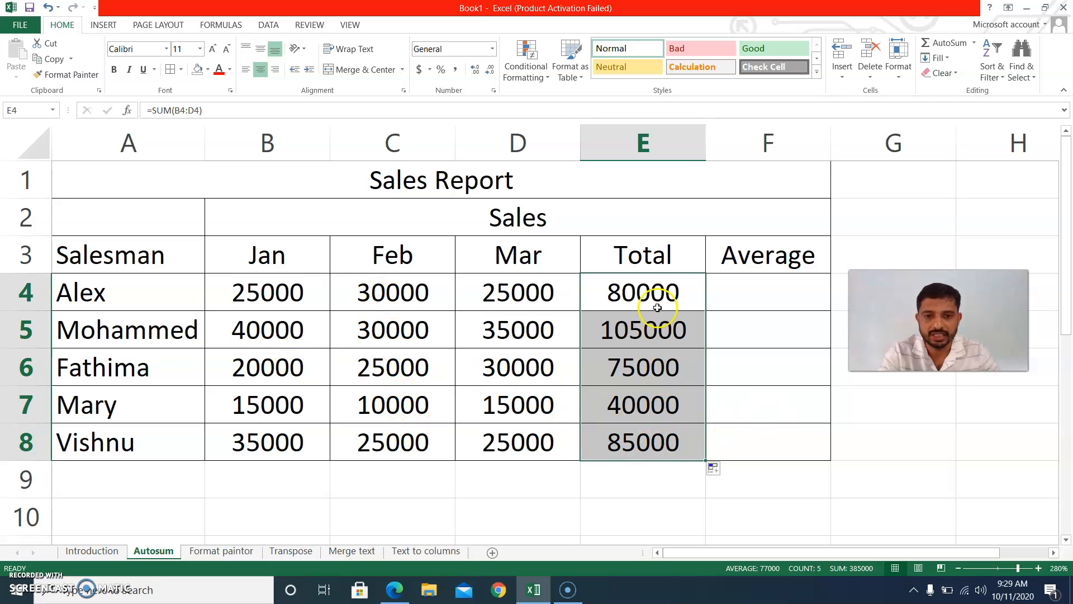
Step: Average only the monthly sales B4:D4 in cell F4 and fill the formula down to F8
click(764, 297)
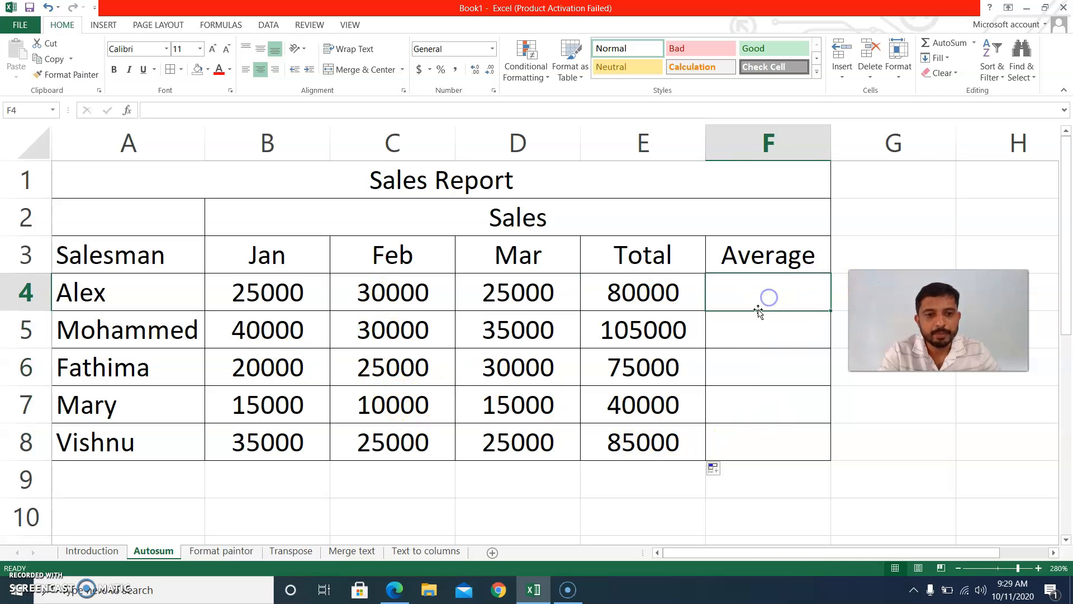
click(975, 45)
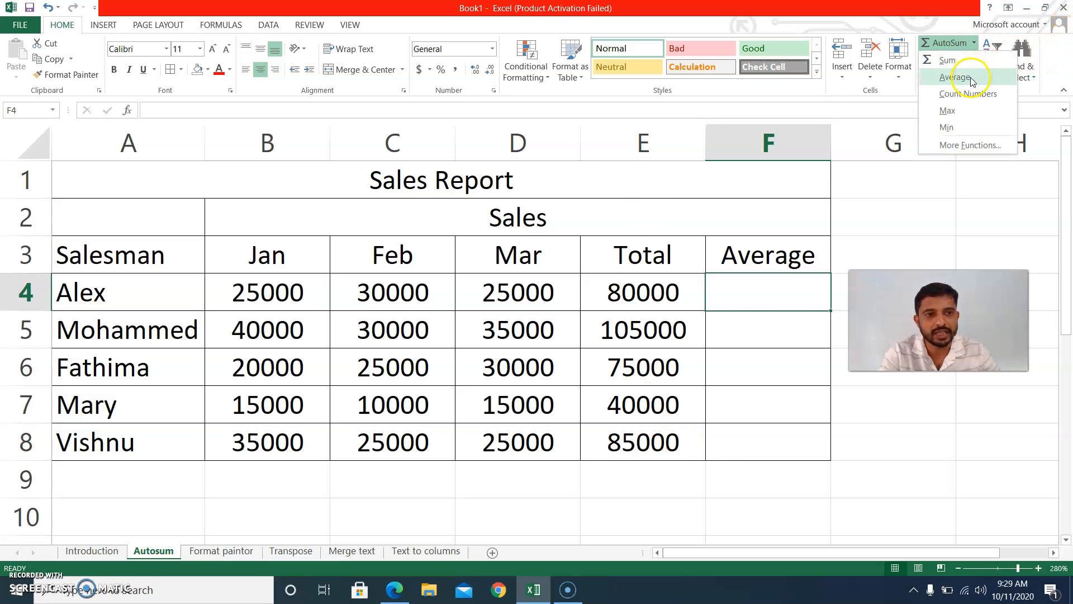
click(972, 78)
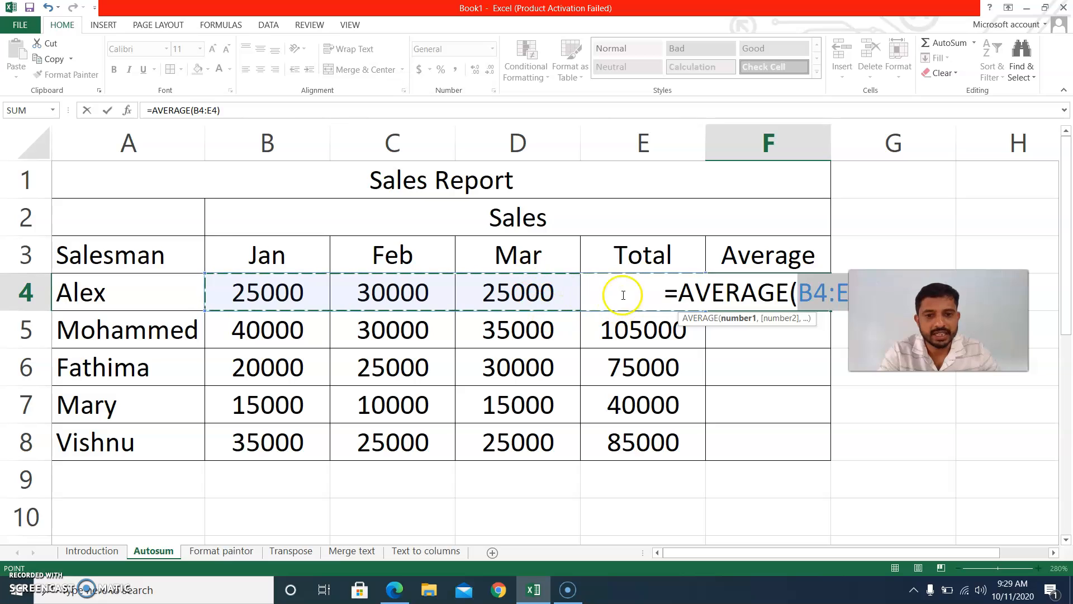
drag(249, 291, 495, 291)
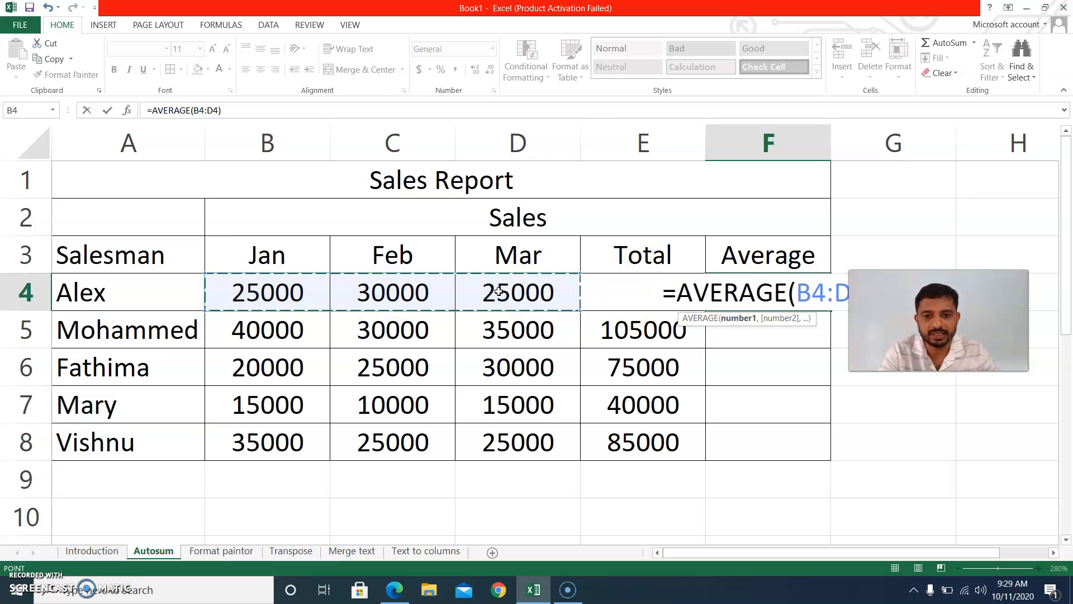
key(Return)
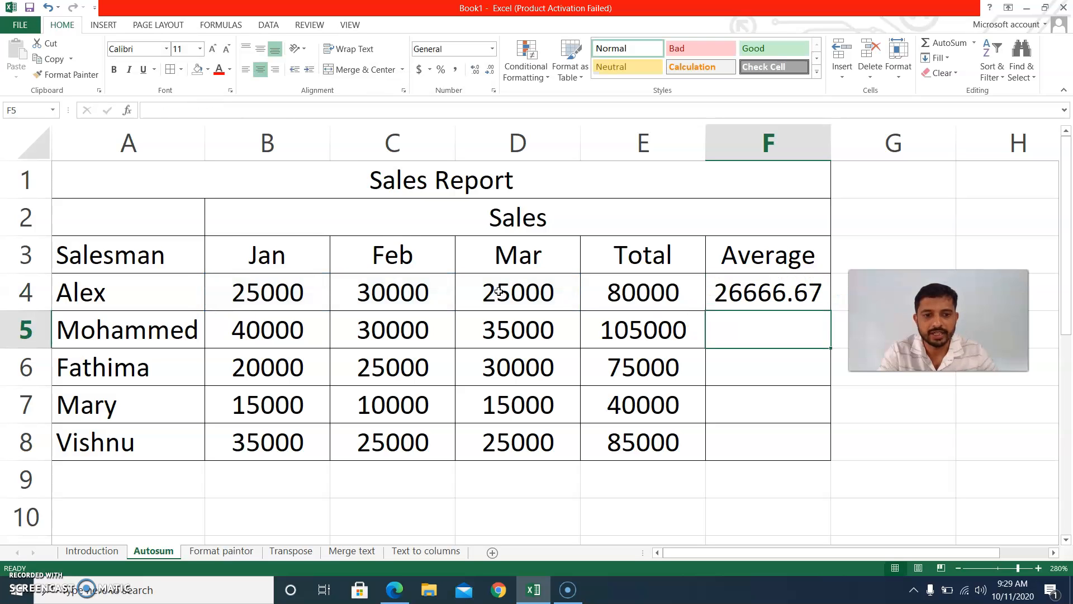
click(767, 289)
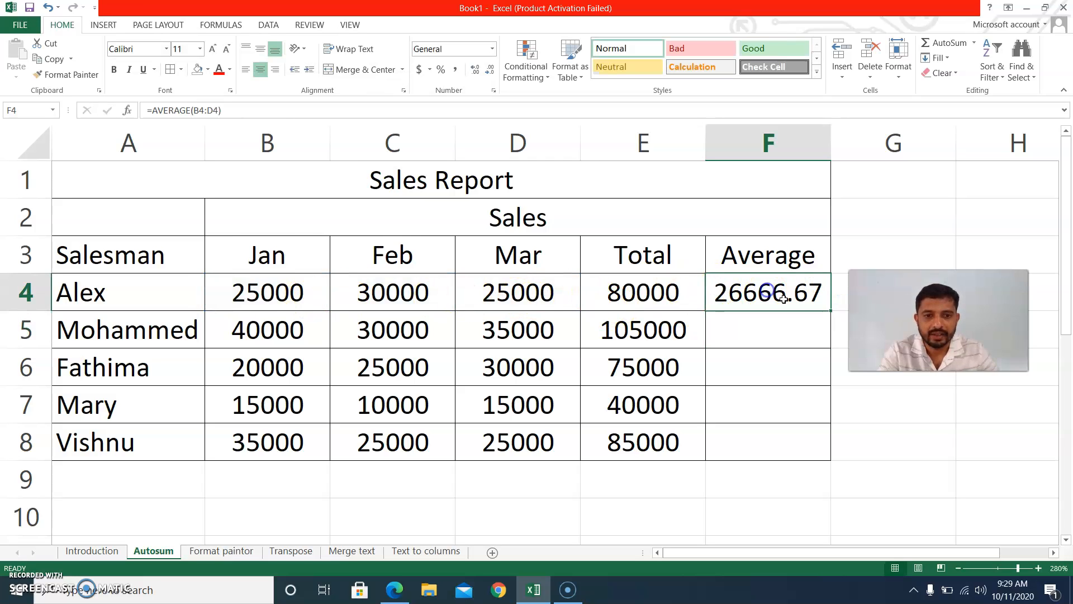
double_click(830, 312)
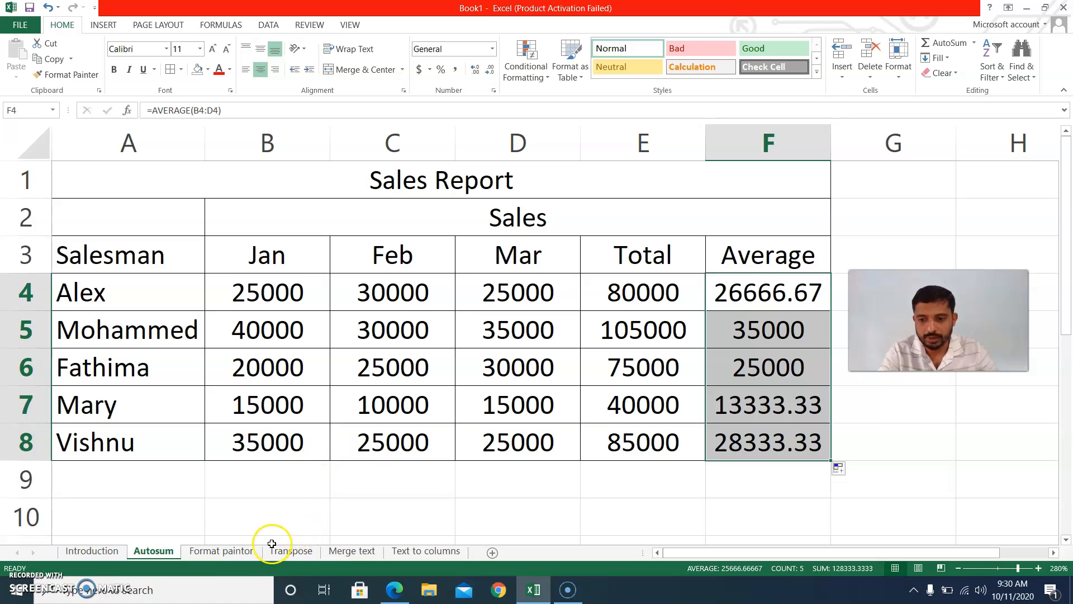
Step: On the Format paintor sheet, copy the formatting of Average cell F4 to cell B8 with Format Painter
click(227, 553)
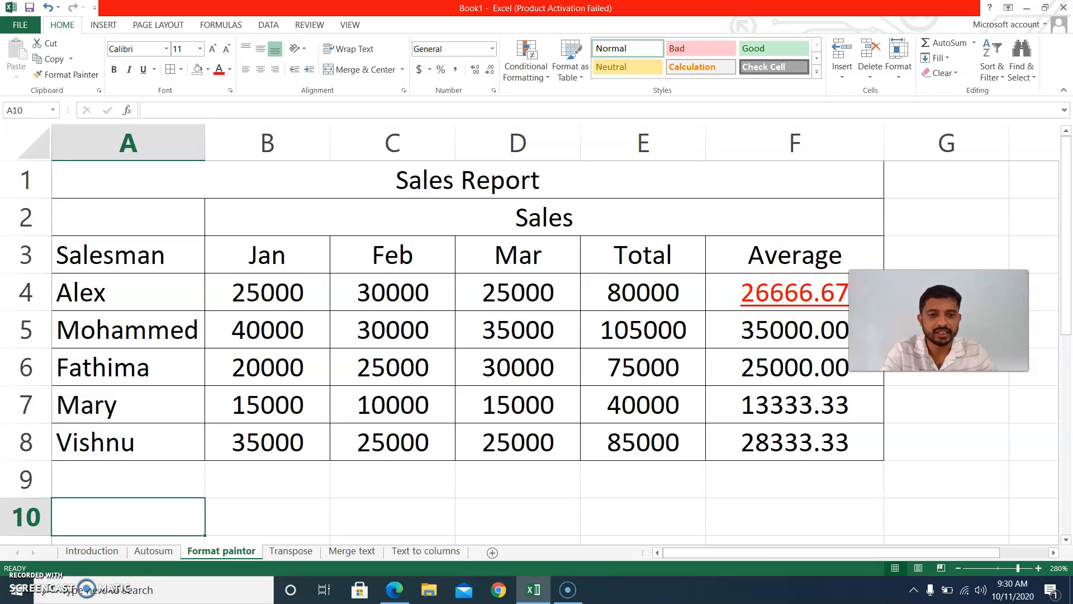
click(739, 283)
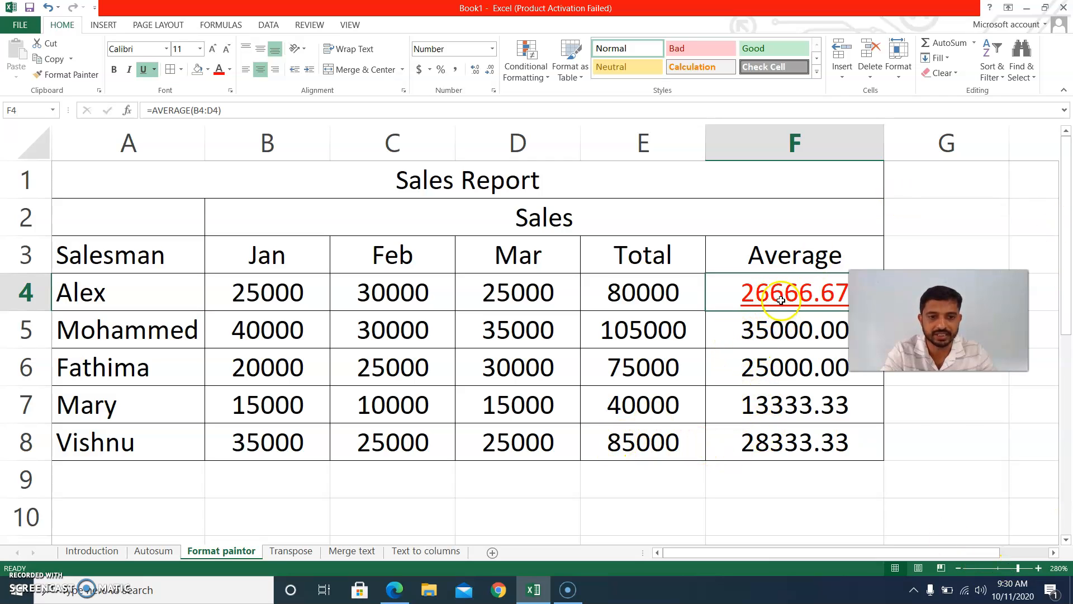
click(58, 76)
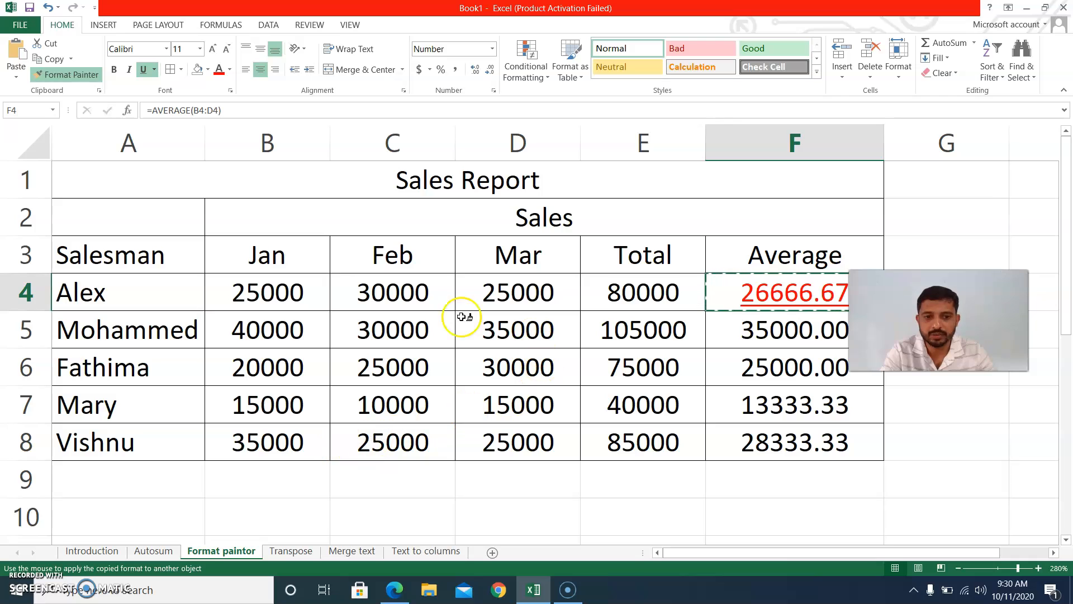
click(274, 444)
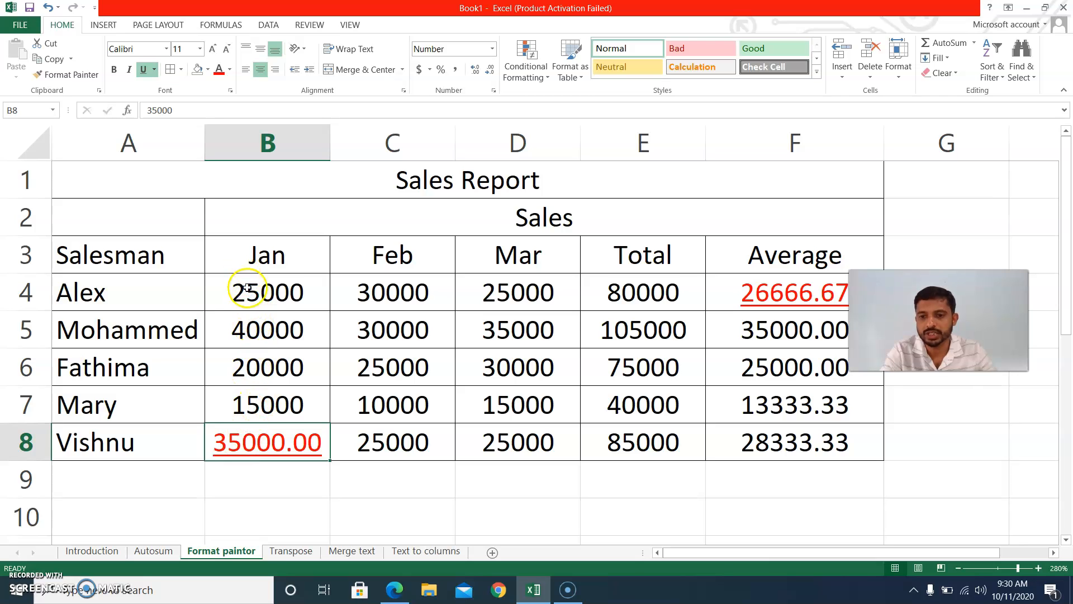
Step: Apply the formatting of F4 to cells D5, E7 and B5 in one continuous Format Painter session
click(732, 290)
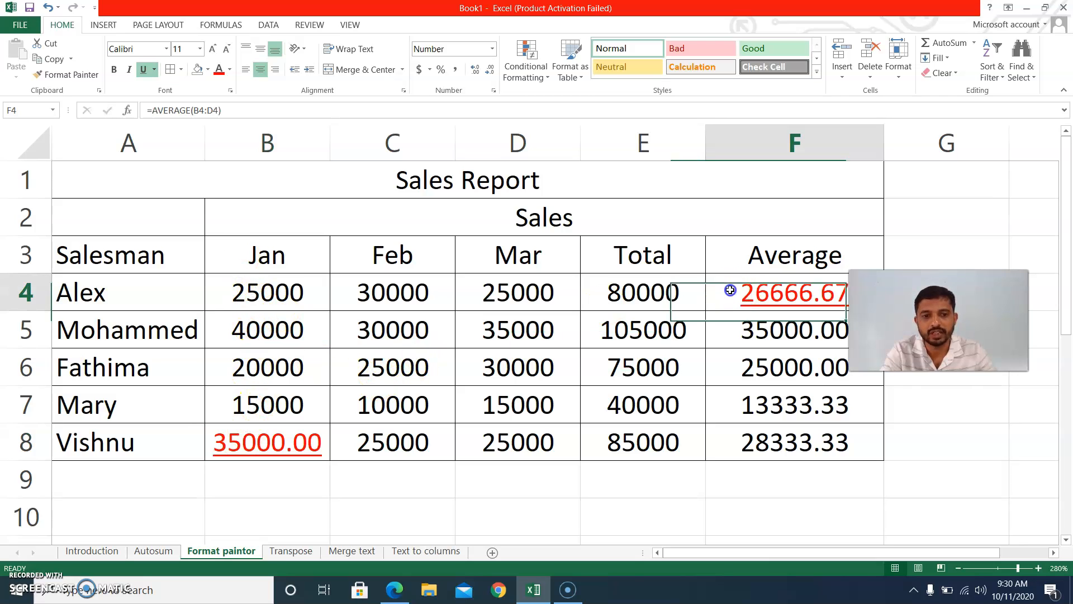
click(71, 76)
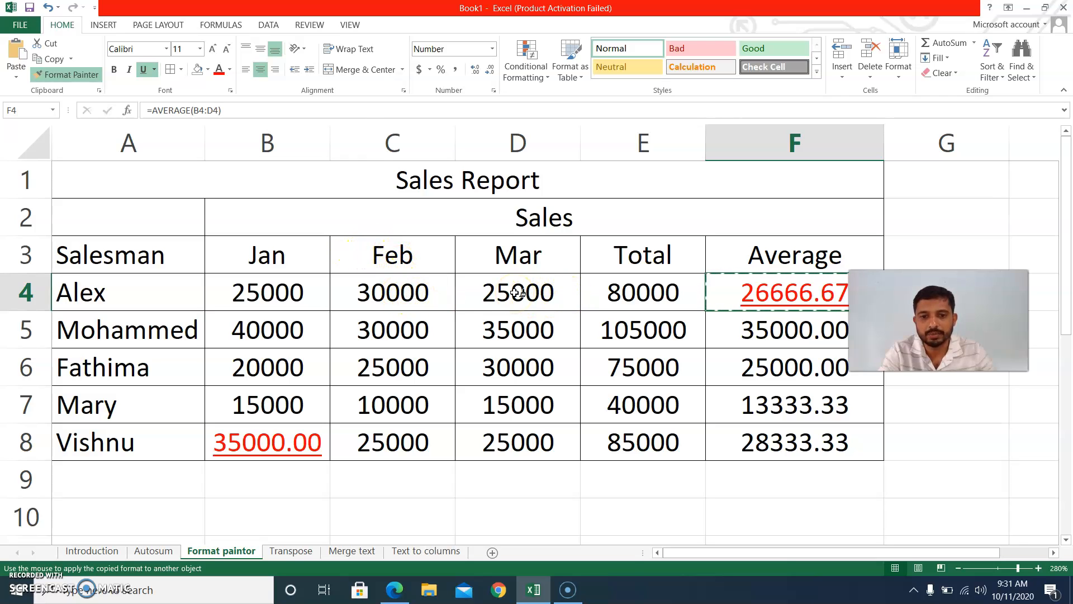
click(510, 330)
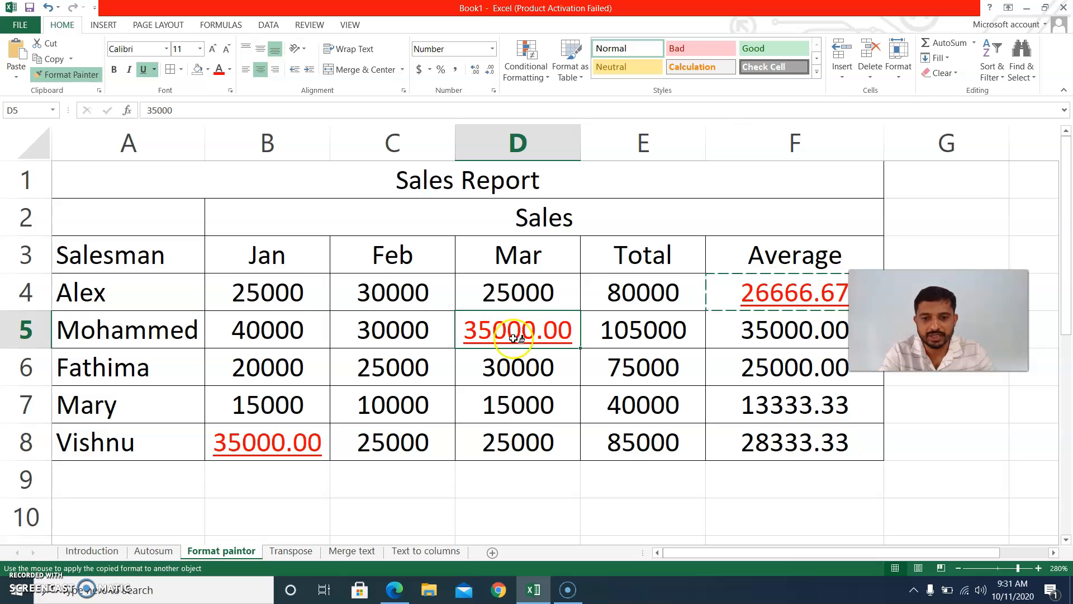
click(621, 409)
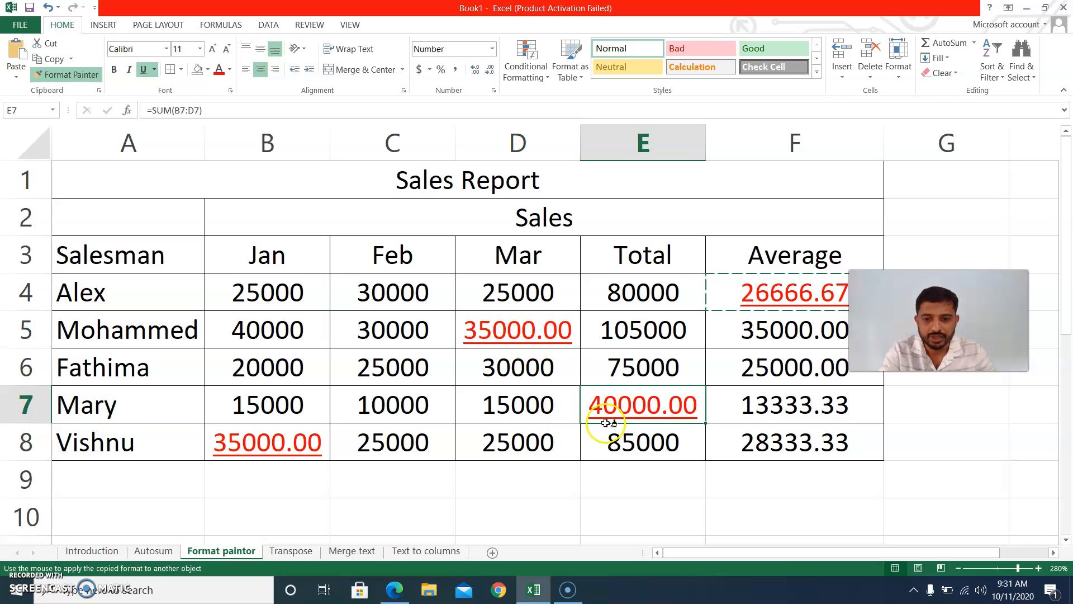
click(265, 322)
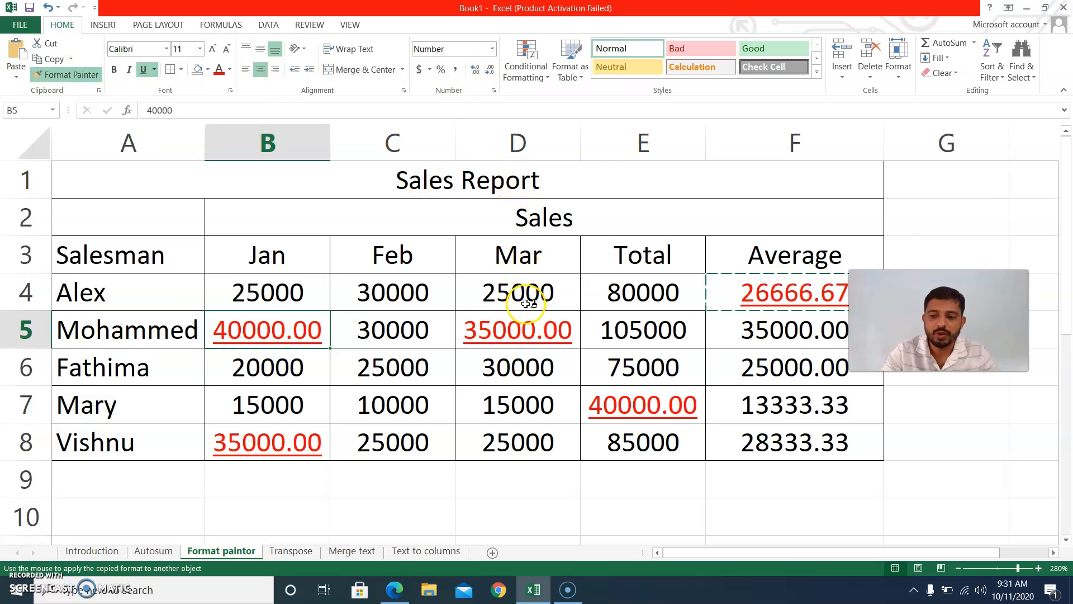
key(Escape)
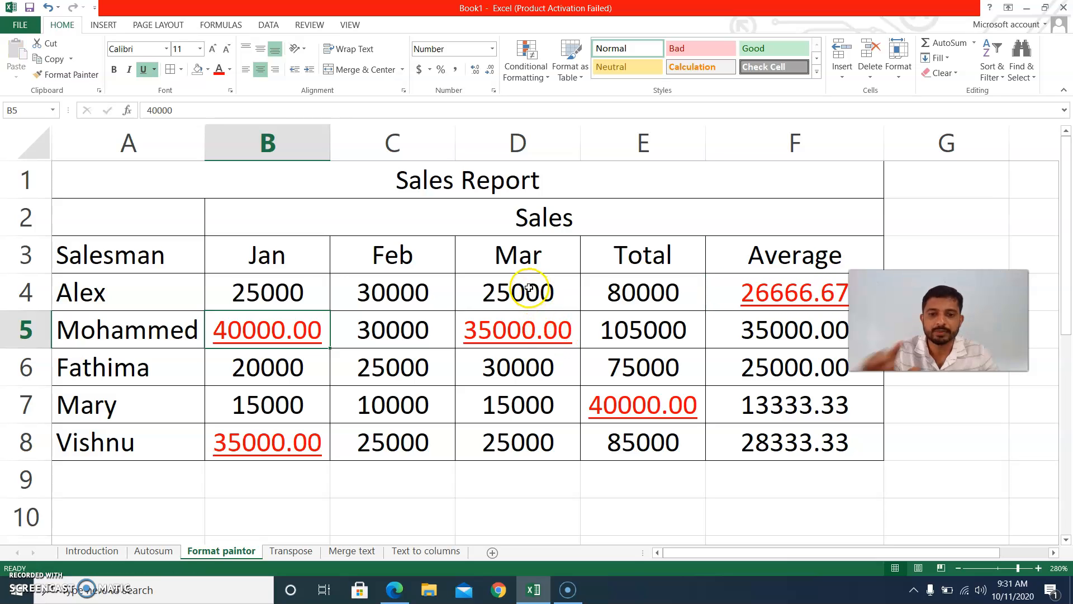
click(257, 247)
click(394, 289)
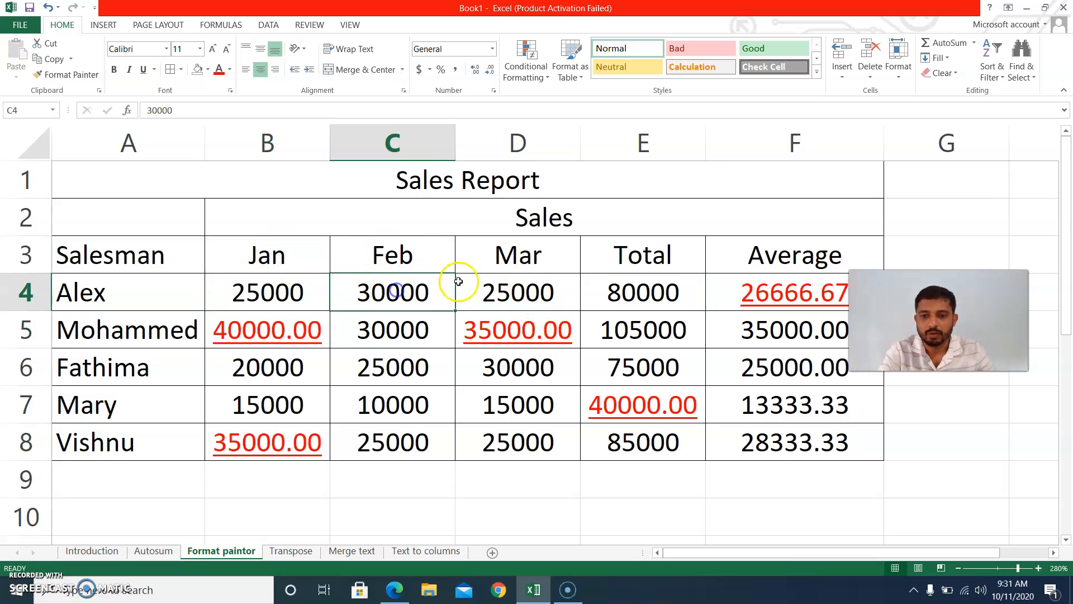
click(519, 288)
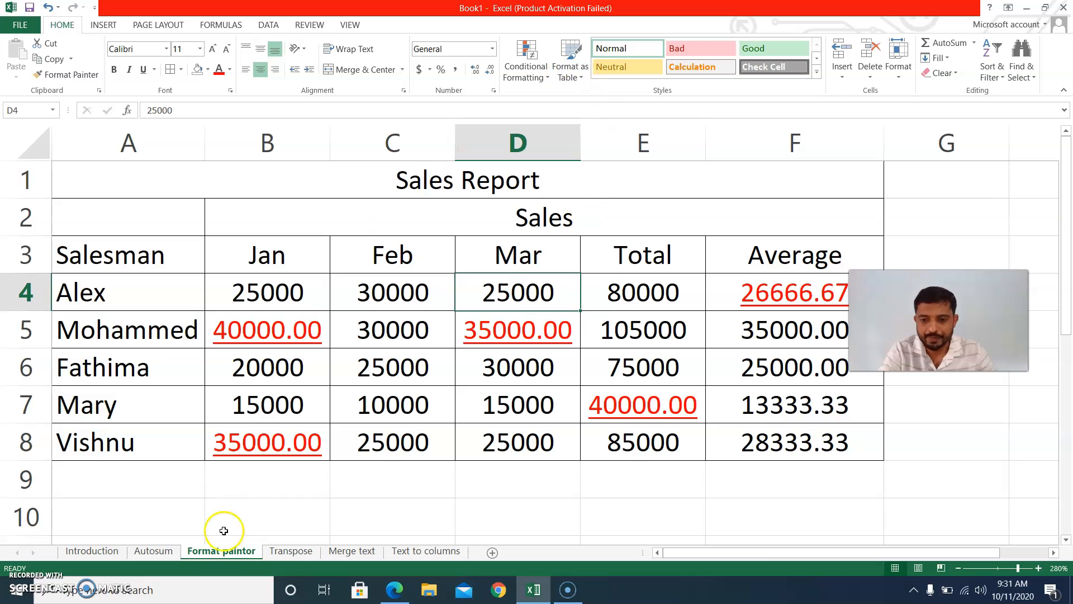
Step: On the Transpose sheet, copy the sales table A3:D8 and paste it transposed starting at cell F3
click(287, 554)
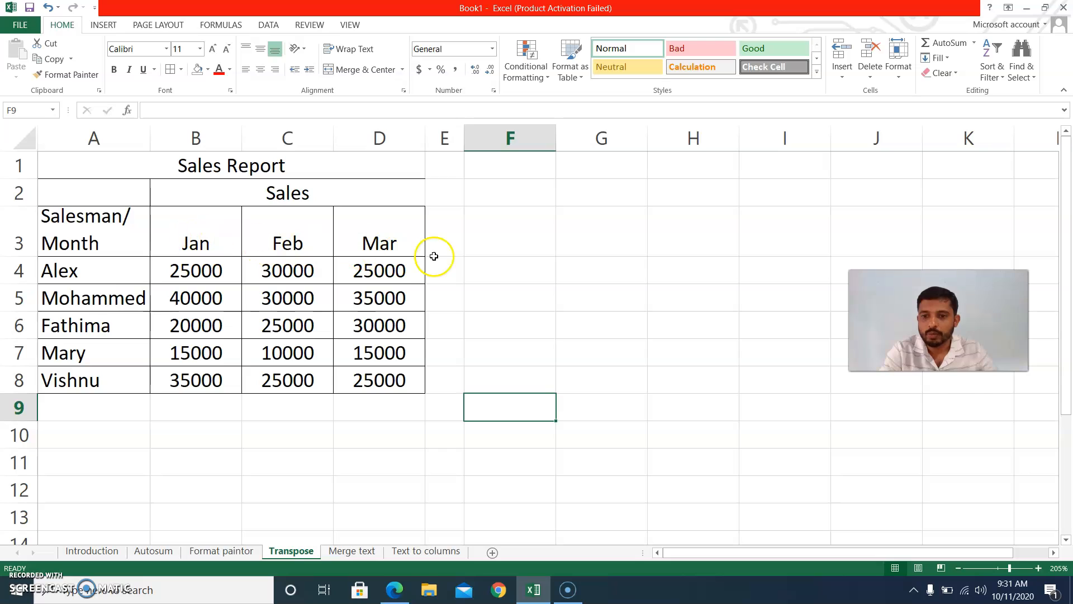
drag(75, 239, 362, 378)
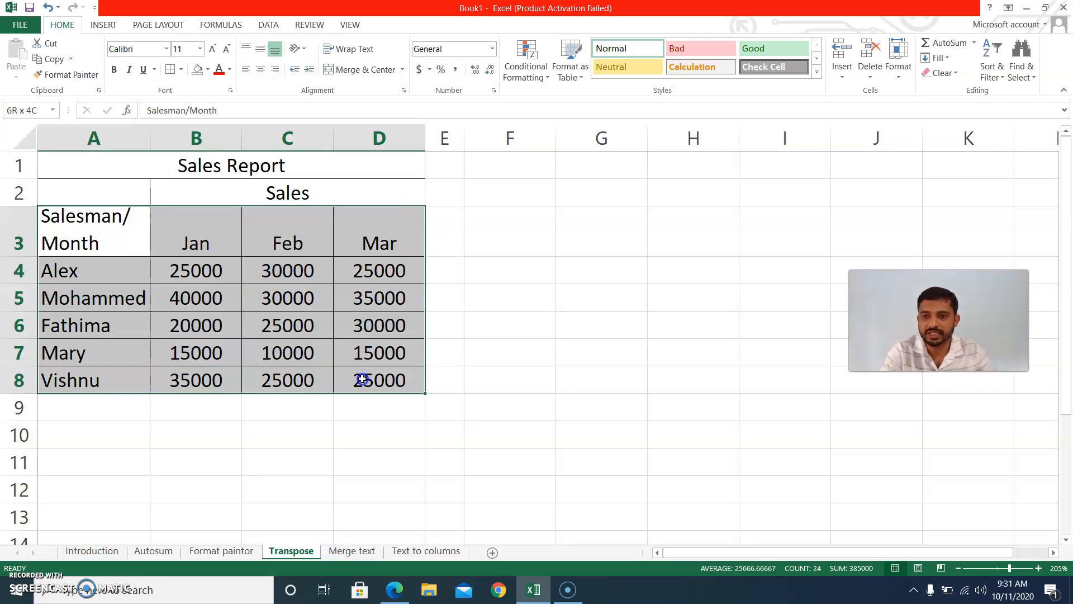
right_click(114, 248)
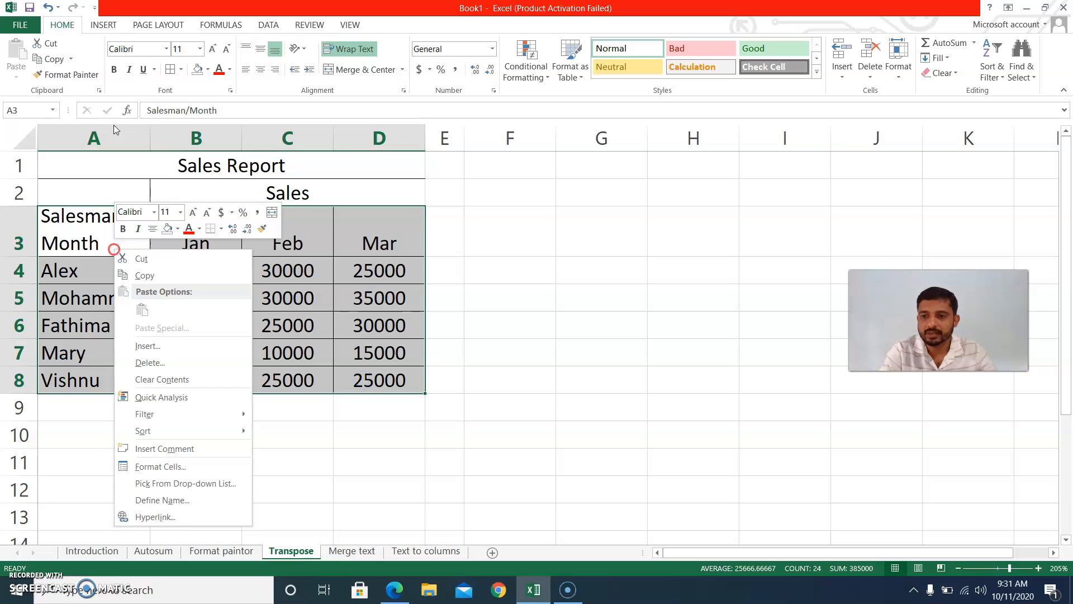
click(140, 276)
click(505, 231)
right_click(505, 234)
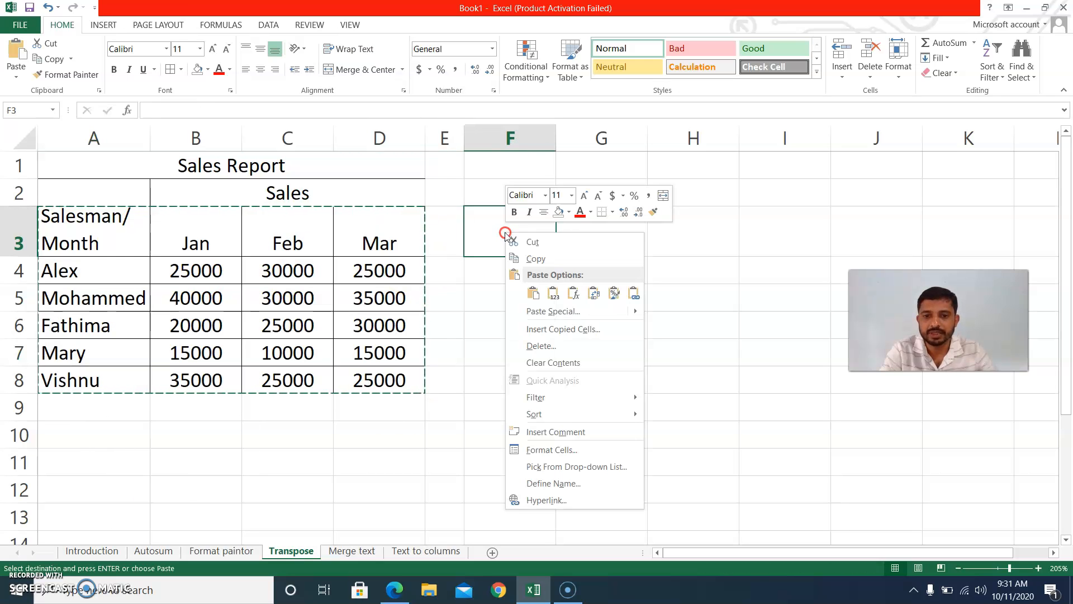
click(594, 294)
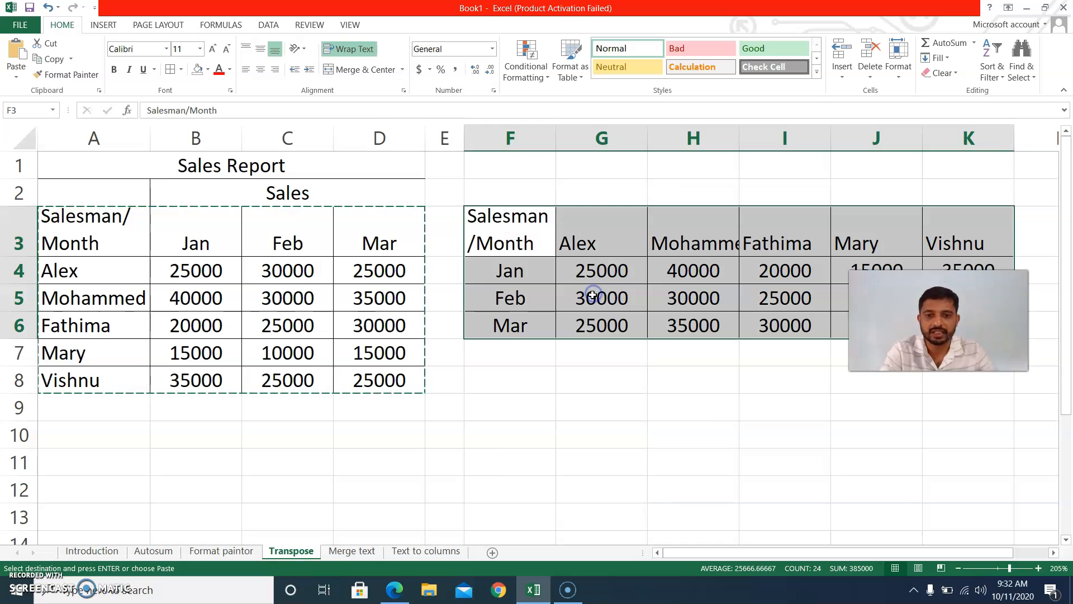
click(583, 395)
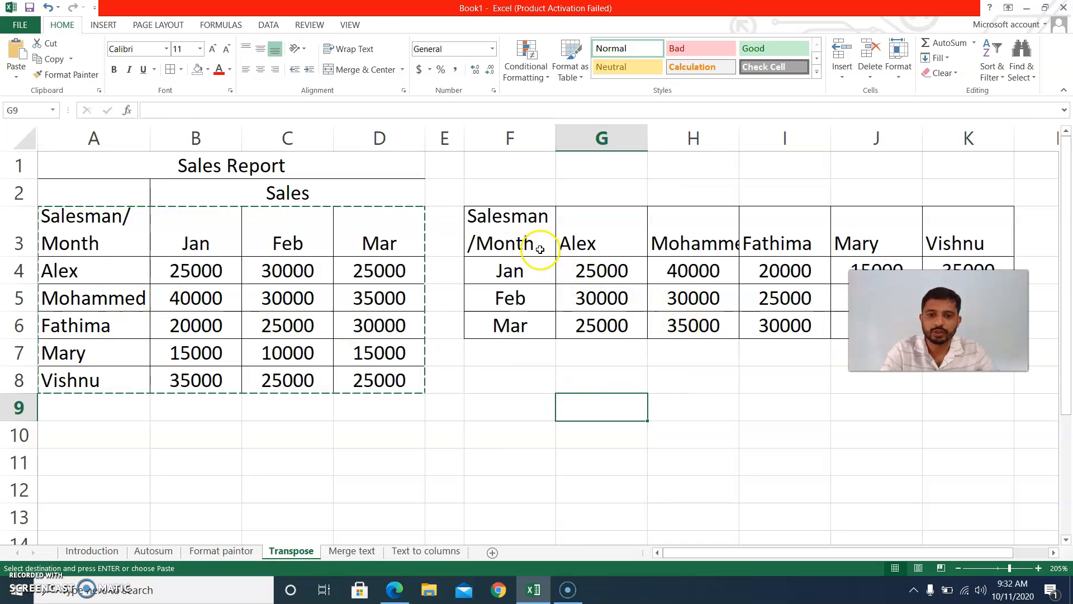
click(591, 242)
click(686, 240)
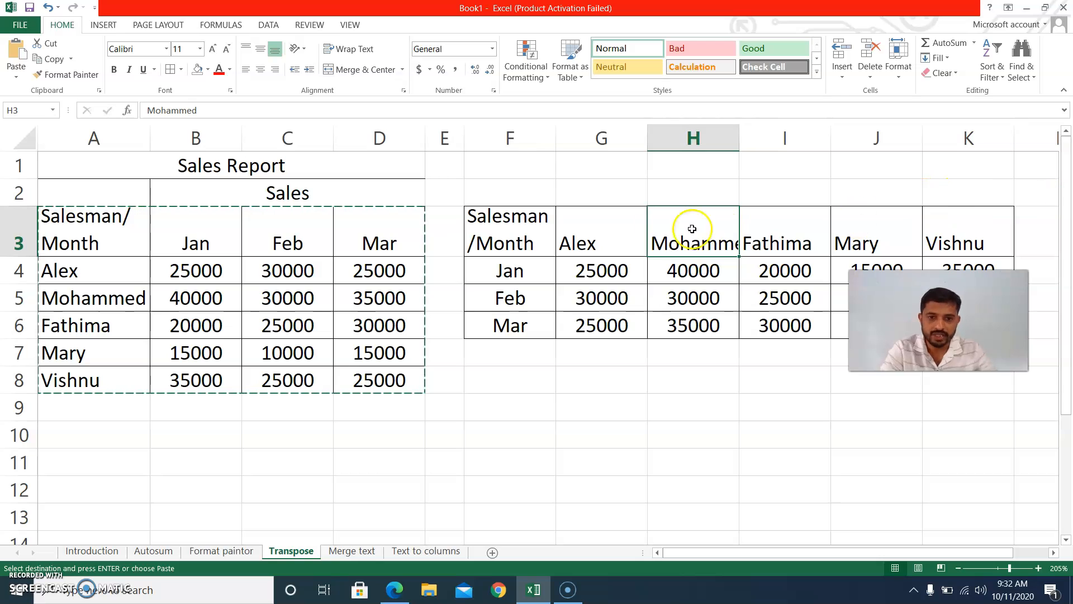
click(516, 273)
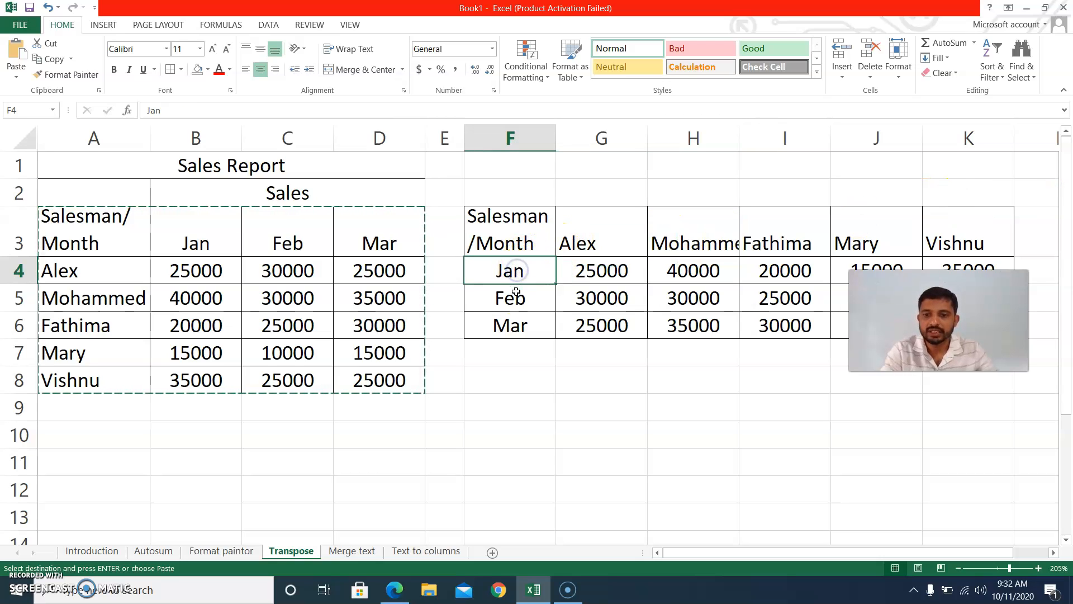
click(505, 298)
click(509, 325)
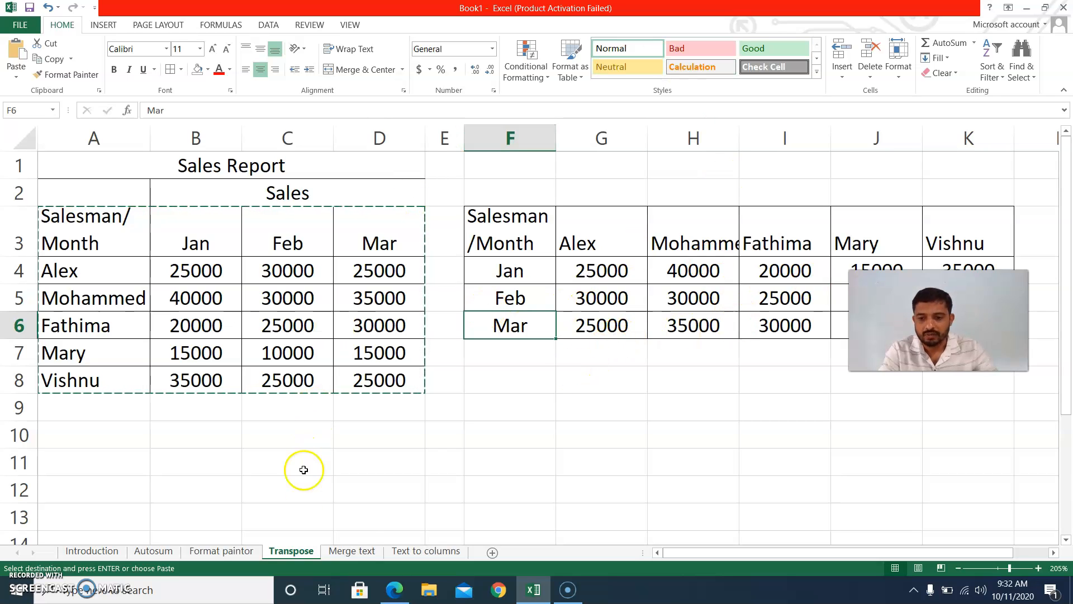
Step: On the Merge text sheet, clear the existing password and full name entries in C2:D6
click(352, 551)
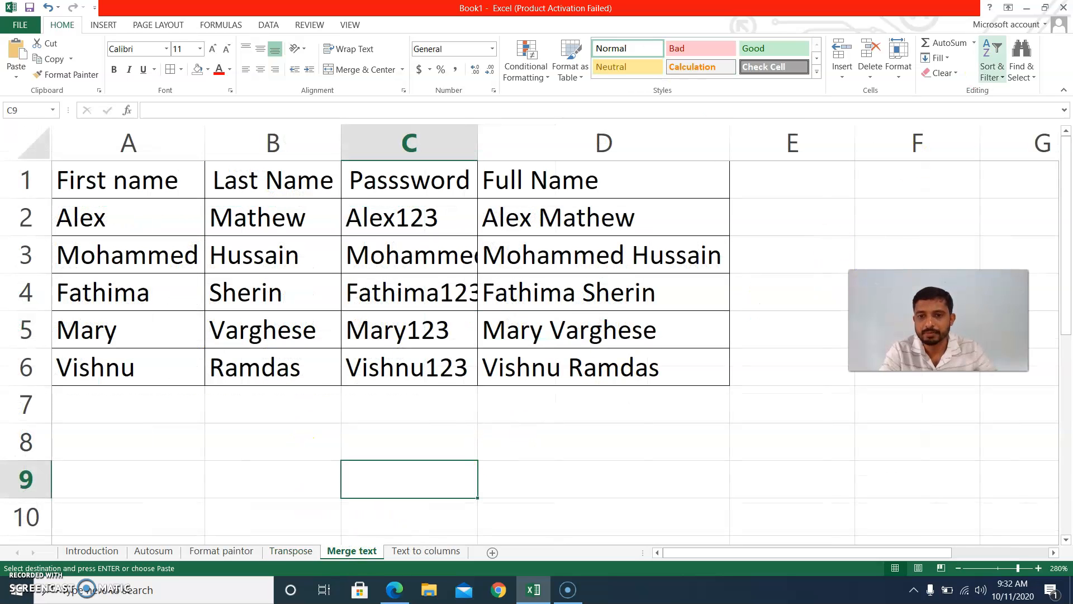
drag(384, 231, 529, 379)
key(Delete)
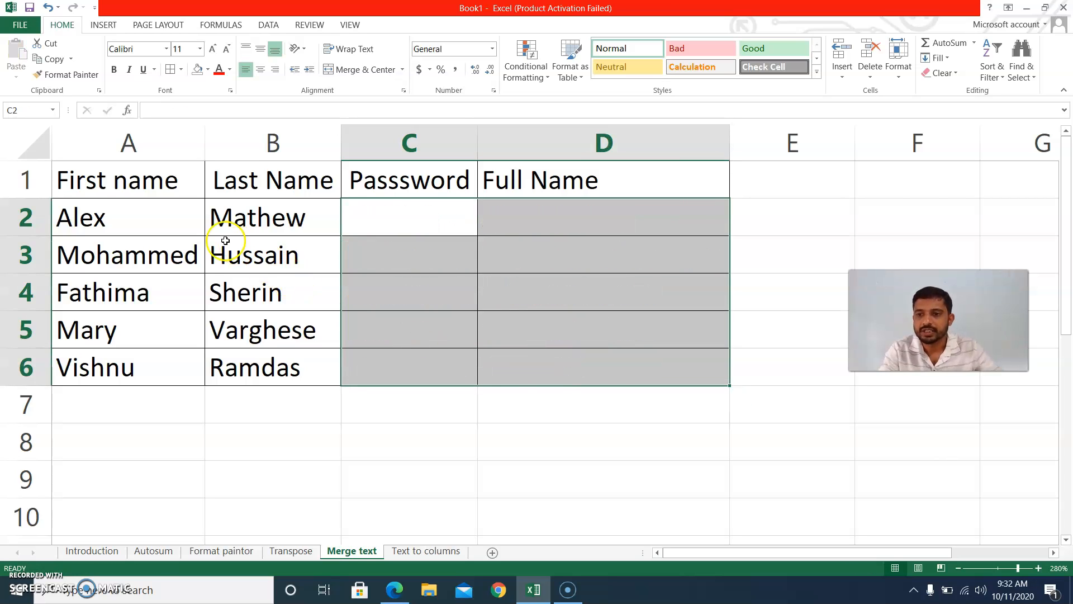
Step: Build the password in cell C2 with a formula joining the first name in A2 and the numeric suffix with the & operator
click(124, 223)
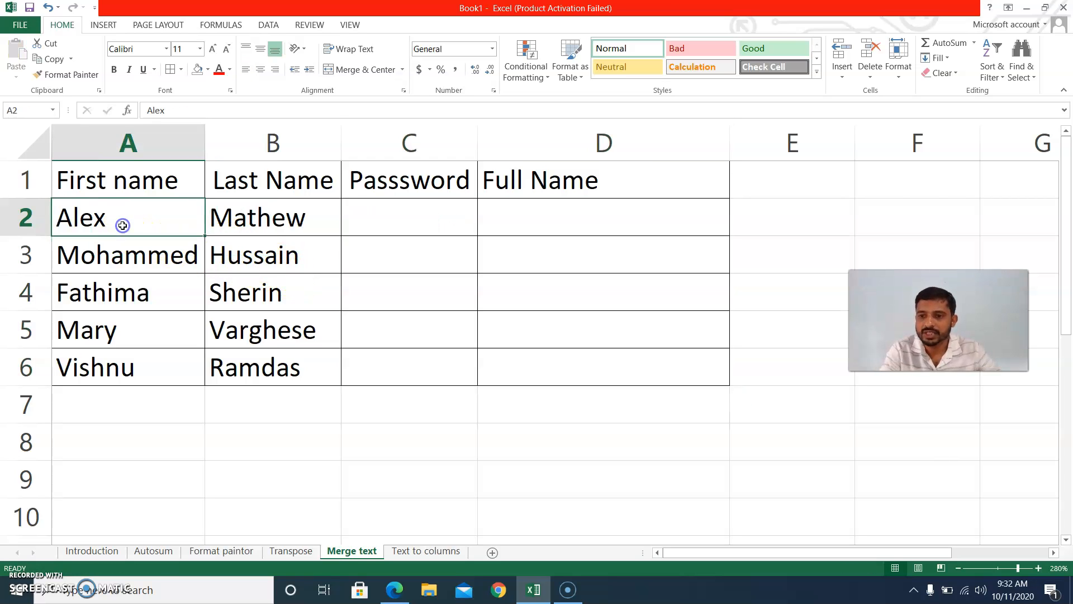
click(240, 221)
click(394, 221)
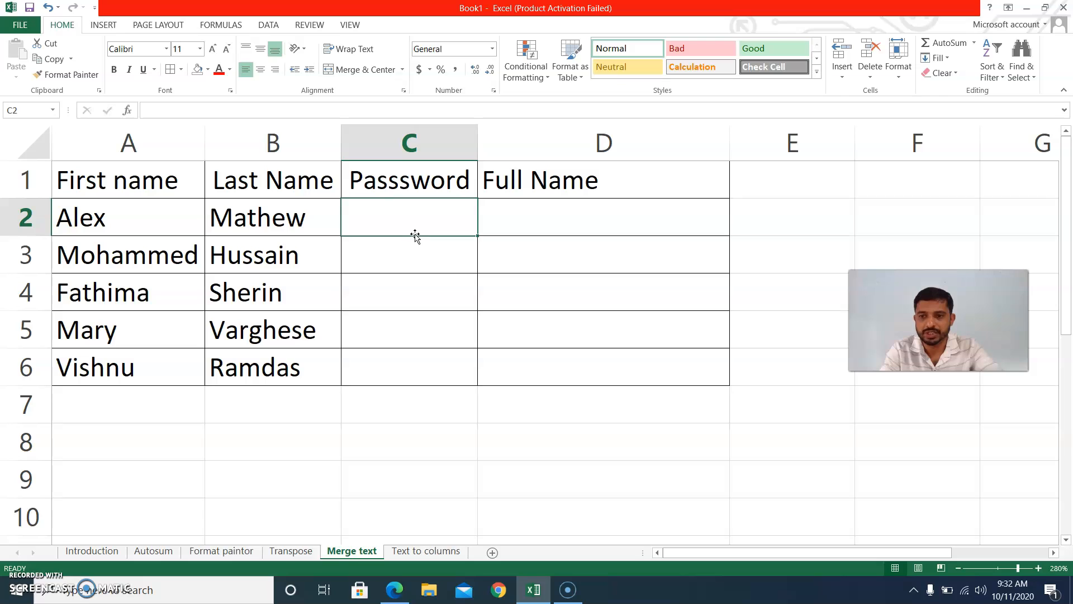
text(=)
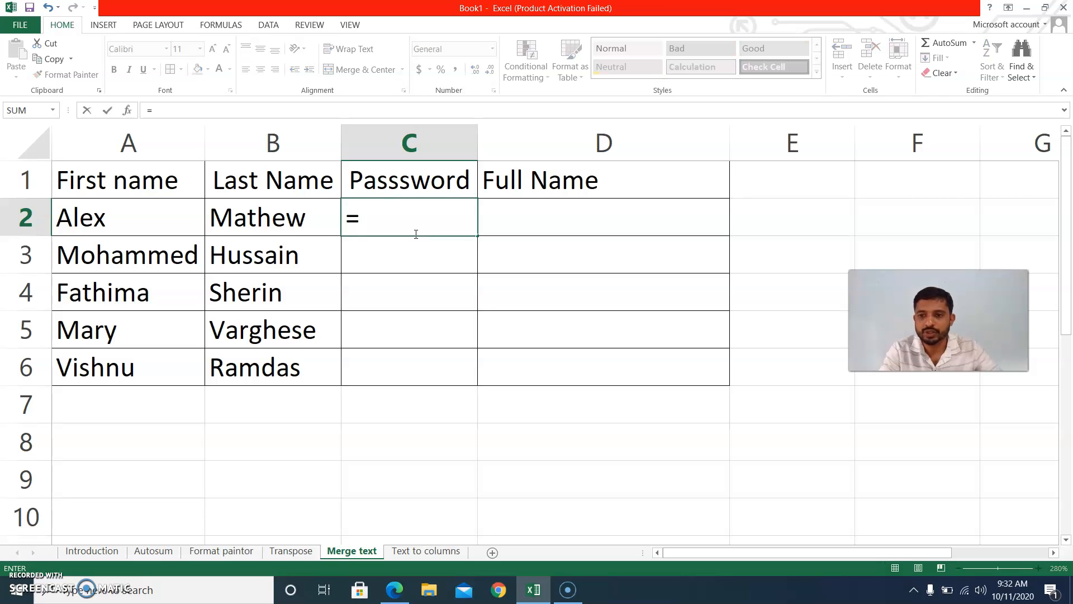
click(97, 218)
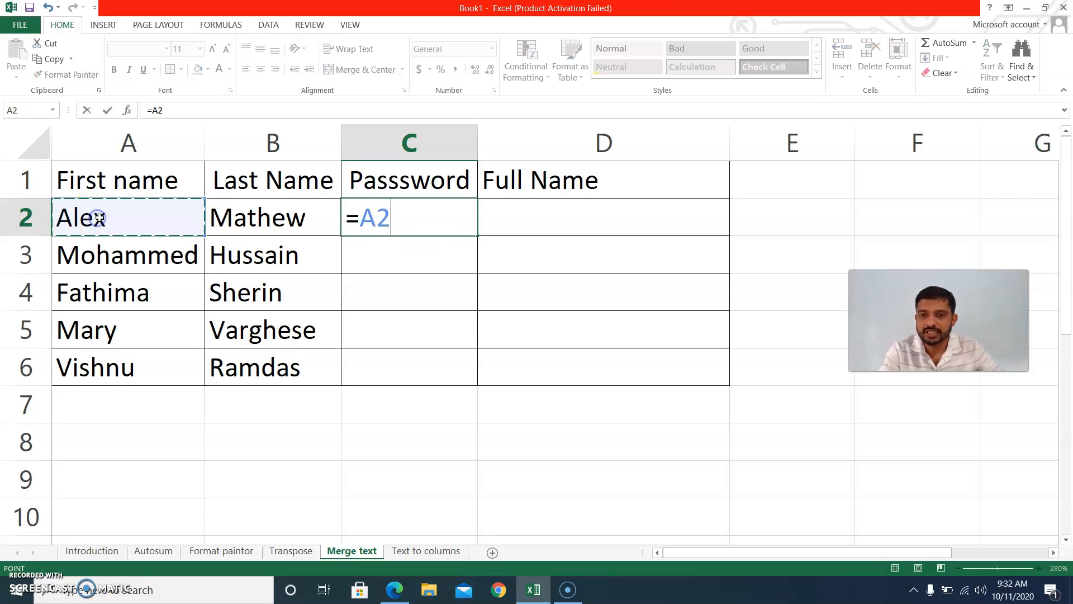
text(&123)
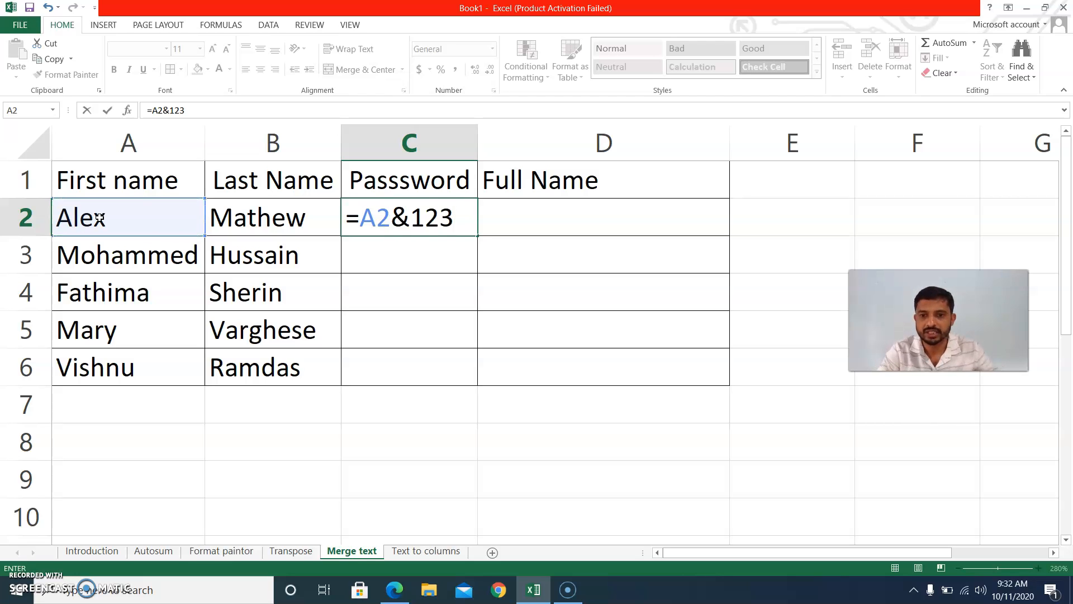
key(Return)
Step: Fill the C2 formula down to C6 and autofit the width of column C
click(419, 216)
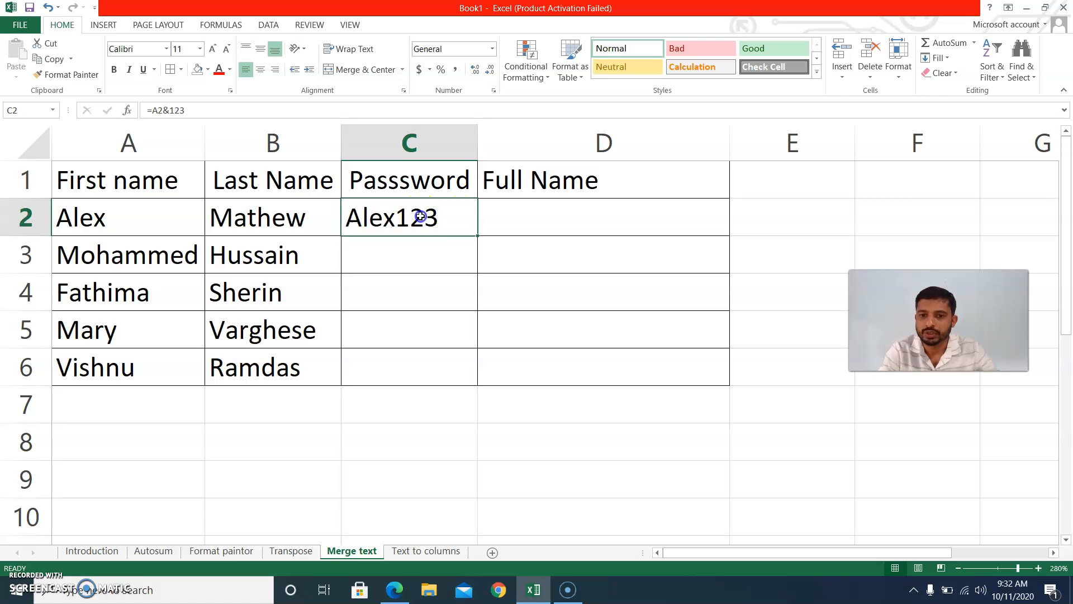
drag(478, 237, 479, 388)
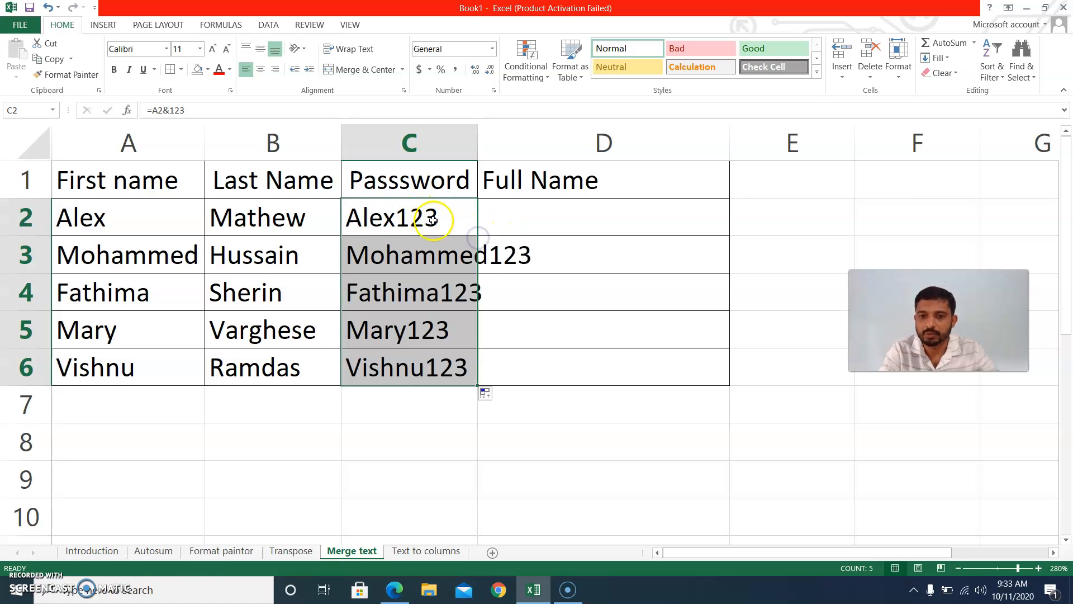
double_click(478, 123)
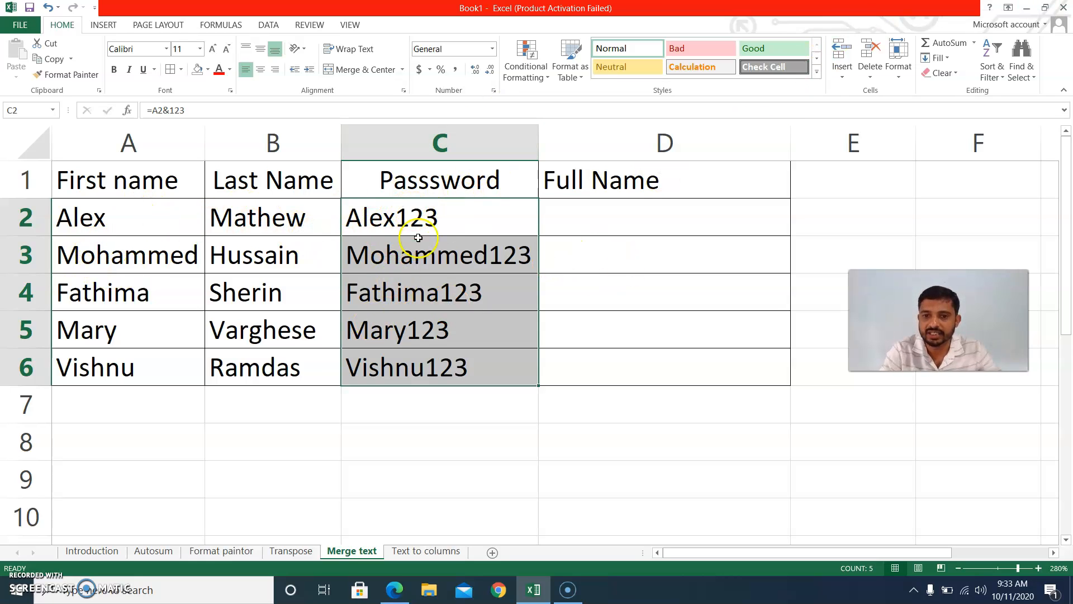
Step: Merge first and last name in D2 with the formula =A2&" "&B2 and fill it down to D6
click(582, 220)
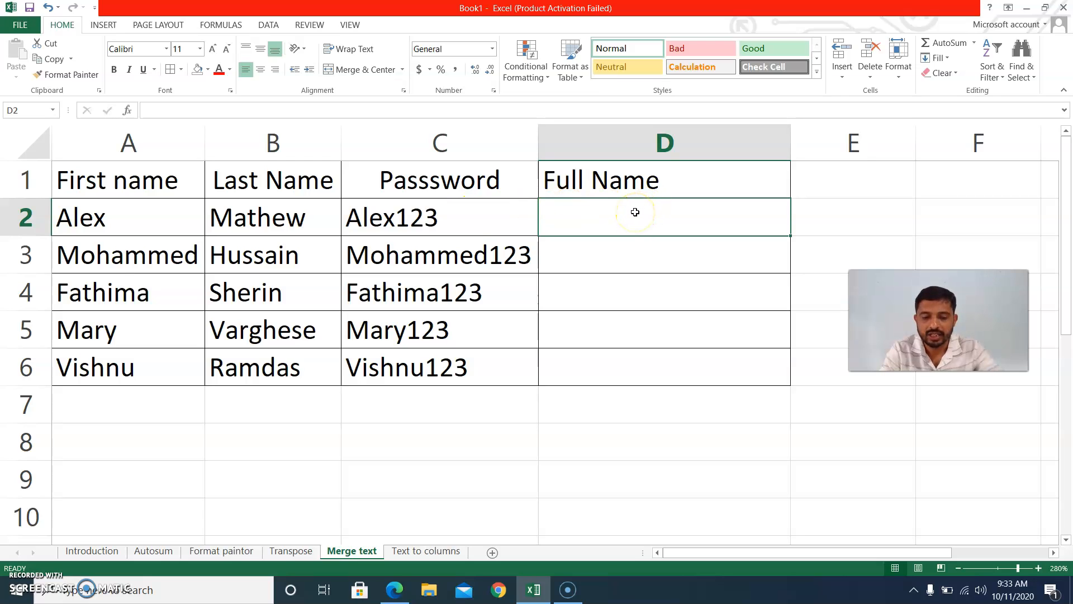
text(=)
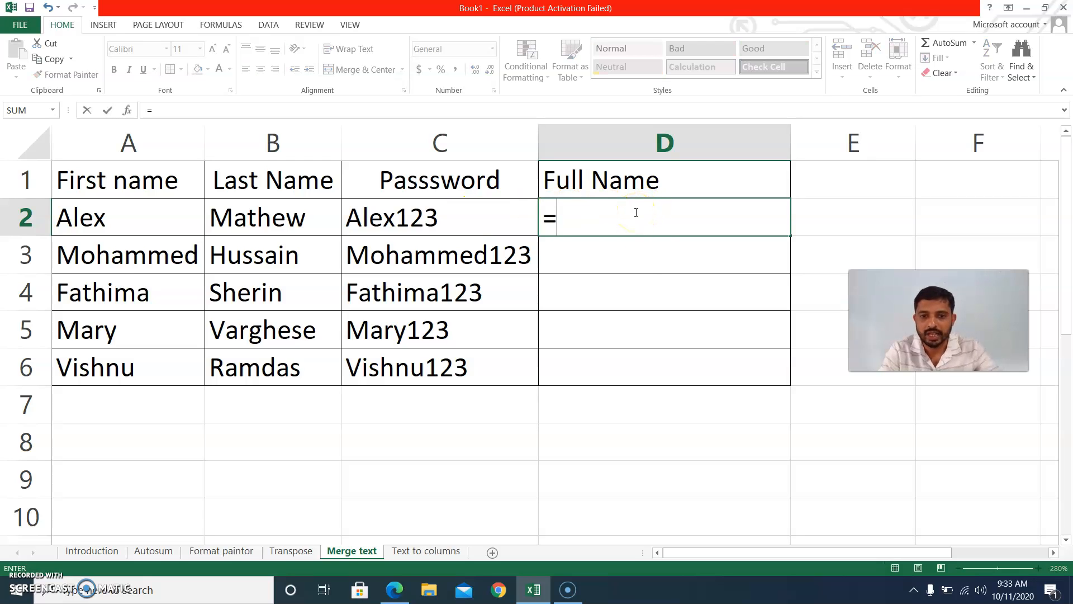
click(116, 218)
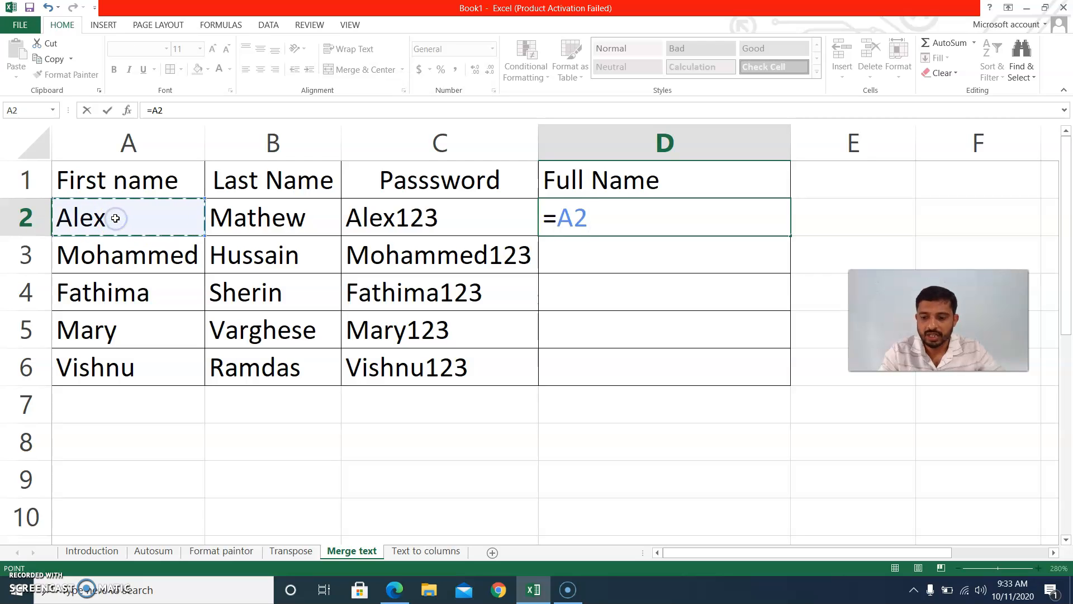
text(&" "&)
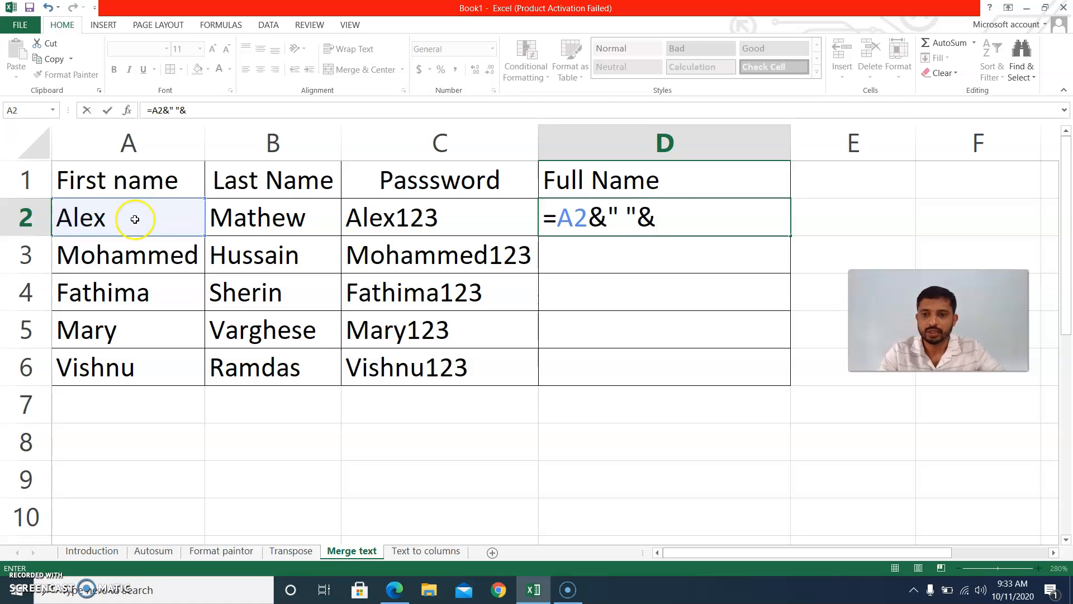
click(250, 215)
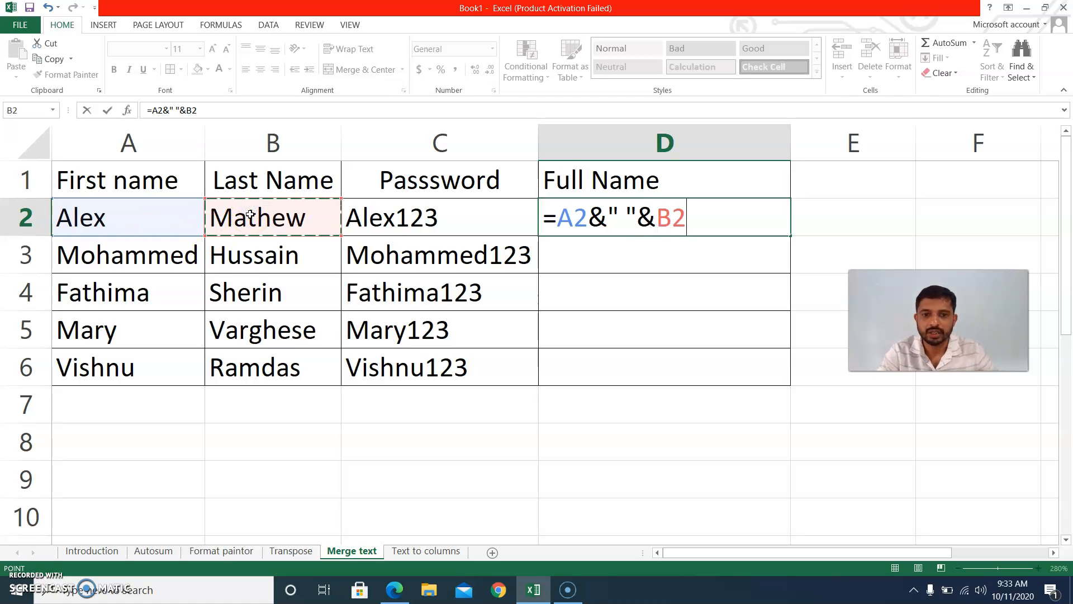
key(Return)
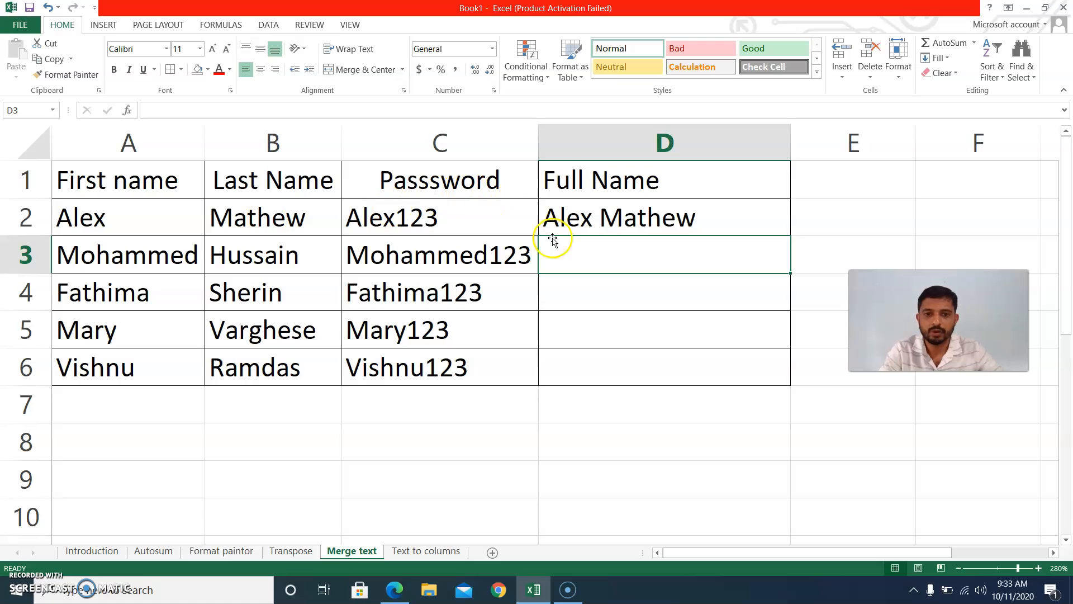
click(559, 226)
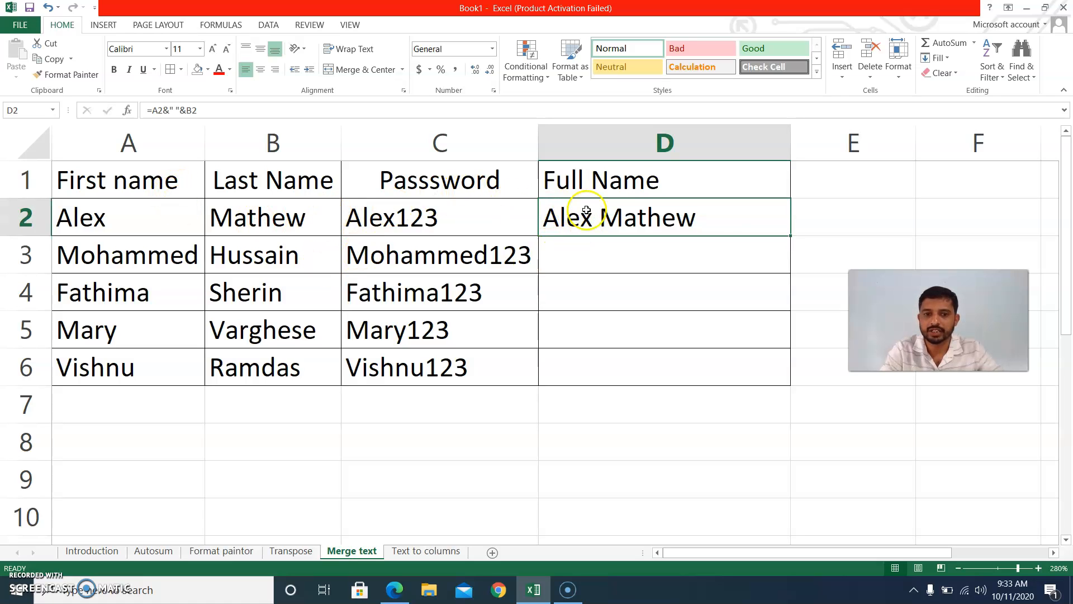
double_click(792, 236)
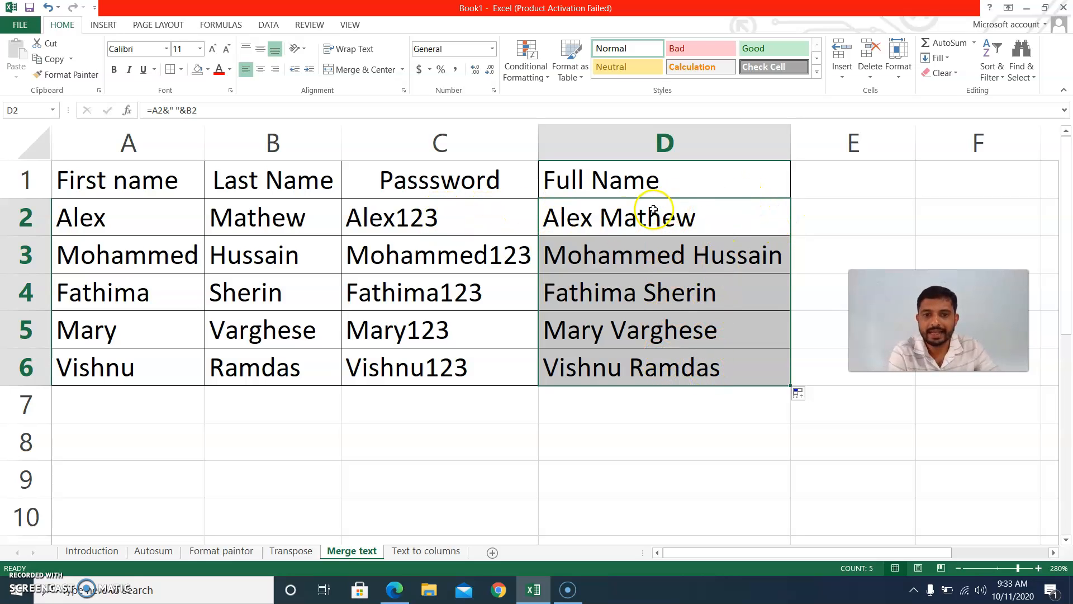
click(421, 223)
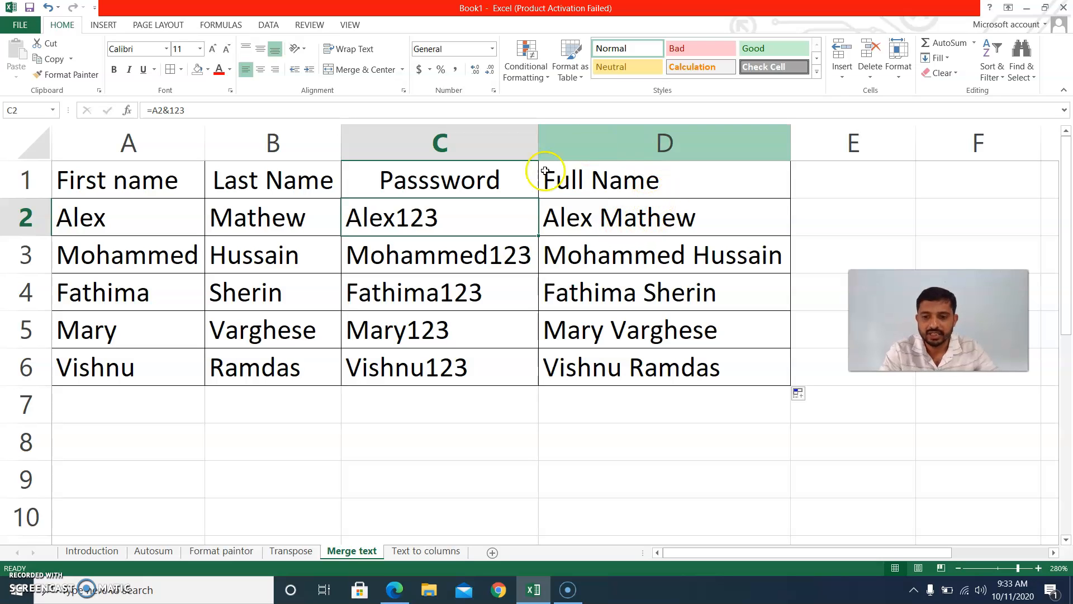
Step: Open the Text to columns sheet and examine its Full Name, First name and Last Name columns
click(435, 554)
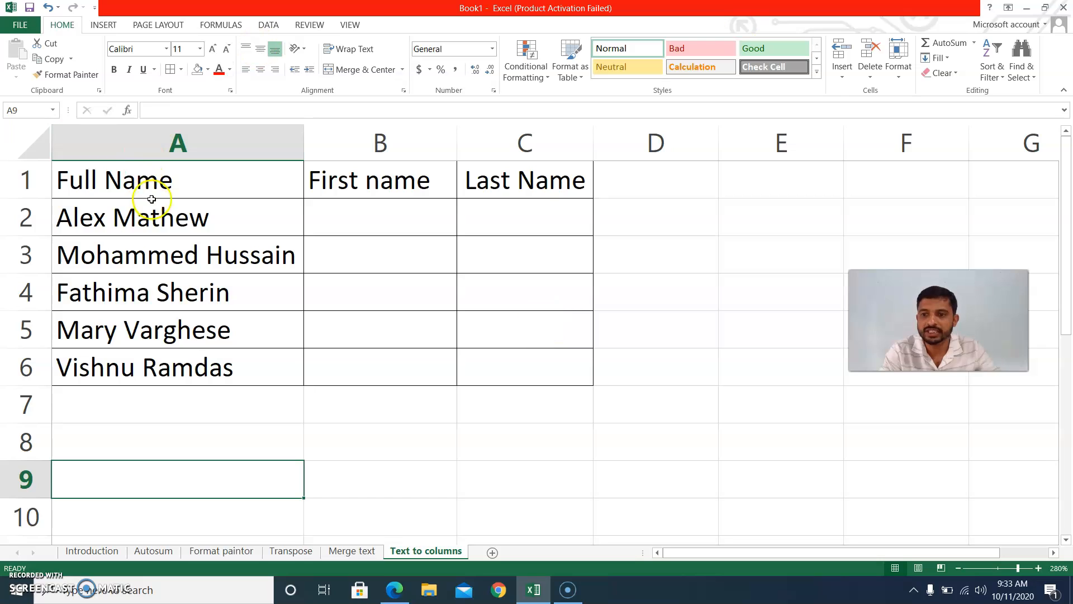
click(162, 220)
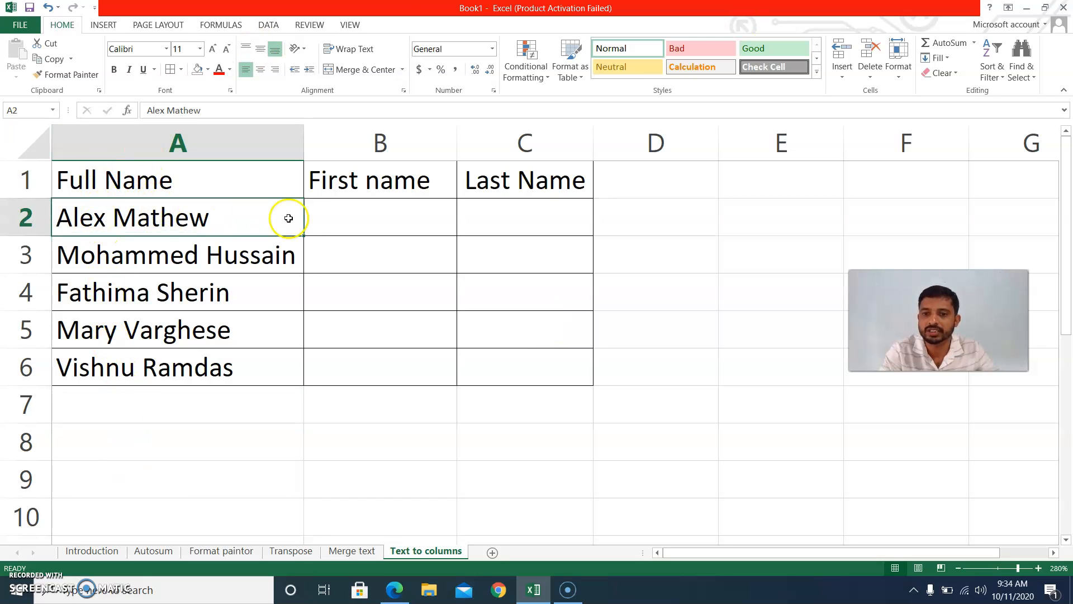
click(336, 219)
click(519, 212)
click(383, 213)
click(491, 222)
click(380, 244)
click(369, 206)
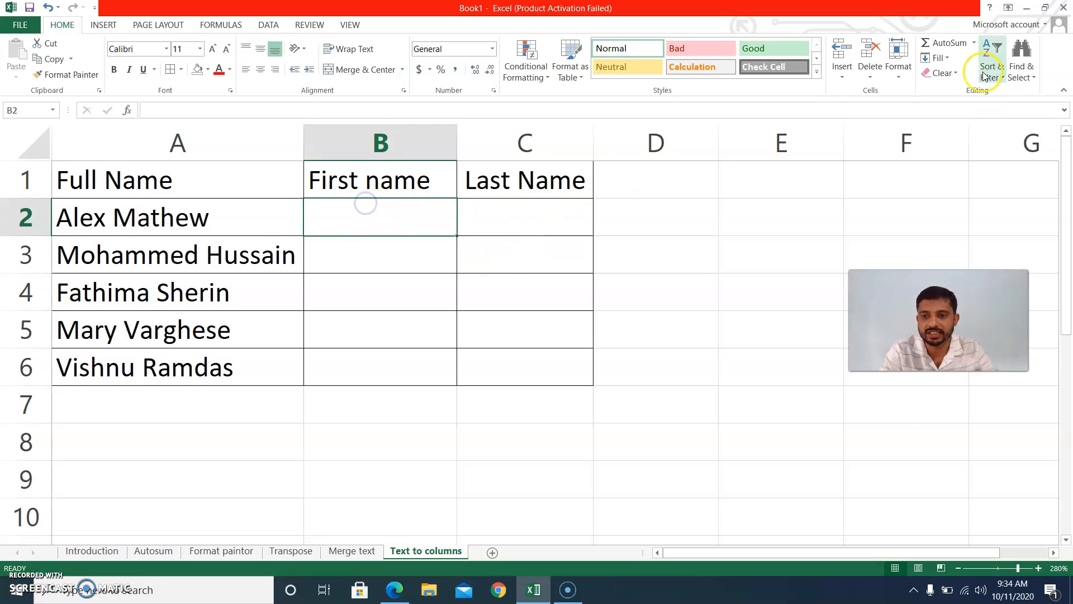
Step: Start Text to Columns on the full names in A2:A6, using the Delimited type with Space as the delimiter
drag(156, 216, 165, 367)
click(268, 25)
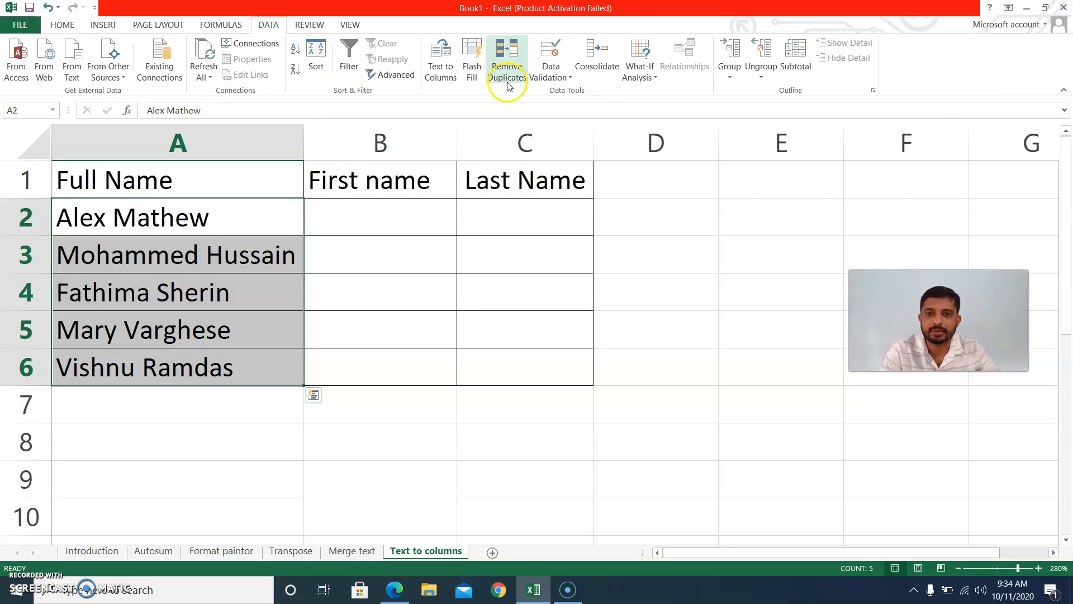
click(445, 65)
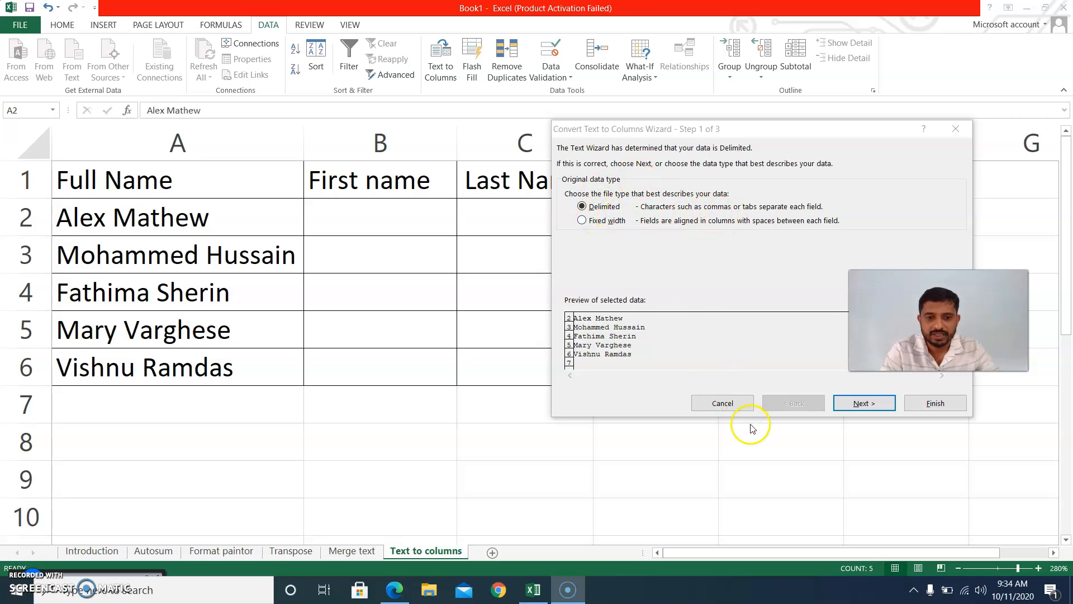
click(865, 404)
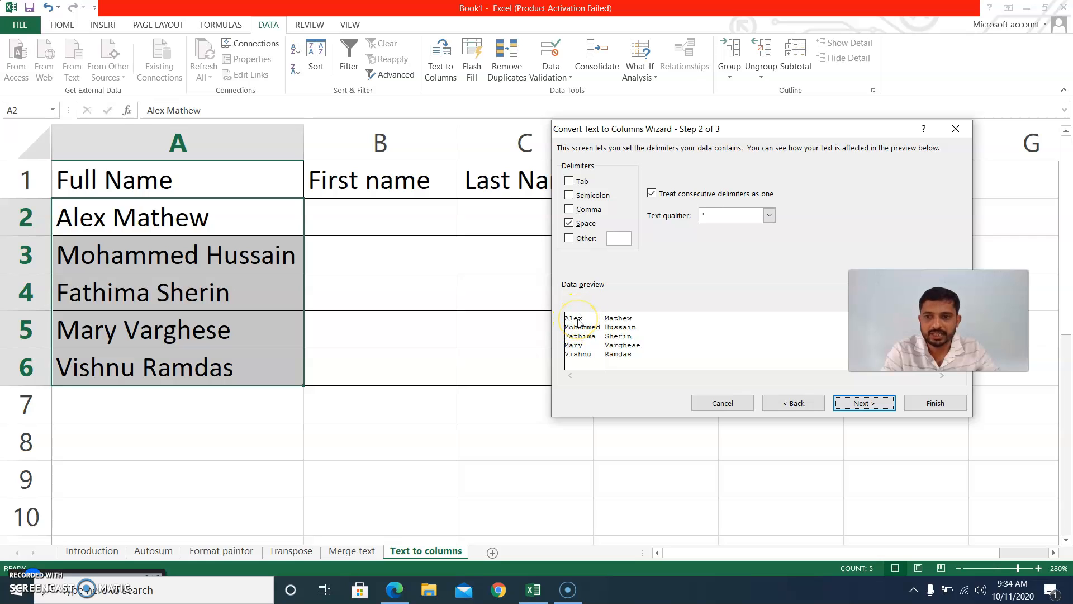
click(864, 403)
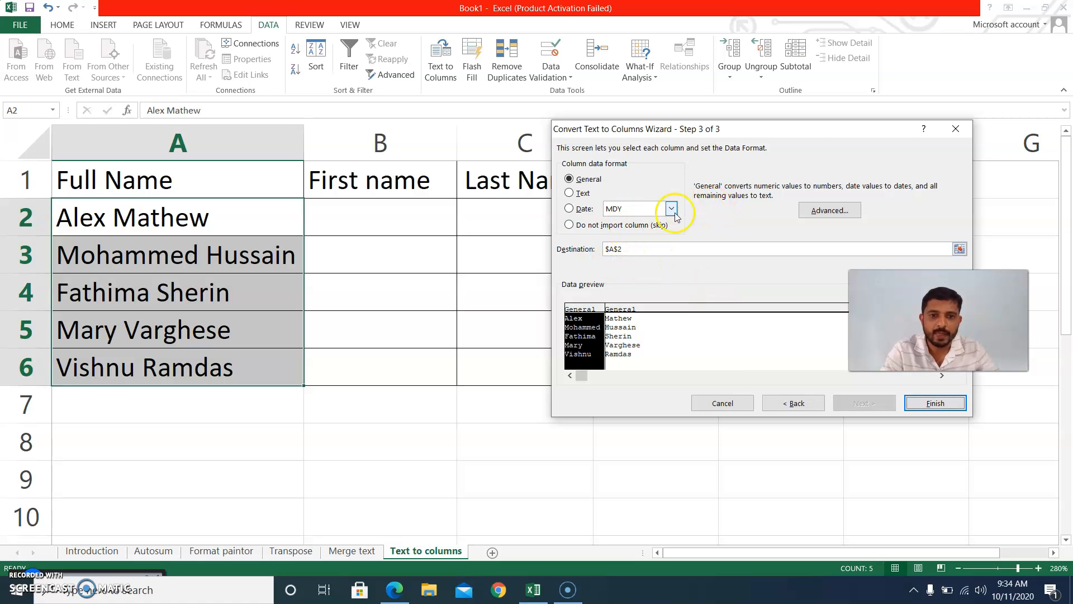
Step: Set the split's destination to B2:C6 and finish the conversion, allowing existing data there to be replaced
click(631, 249)
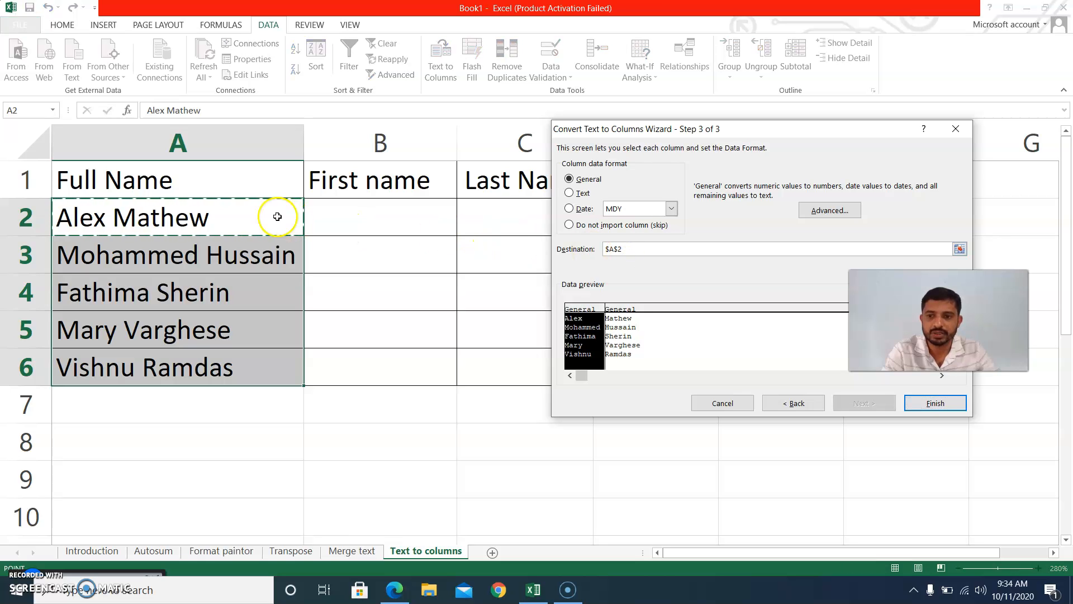
drag(367, 212, 506, 364)
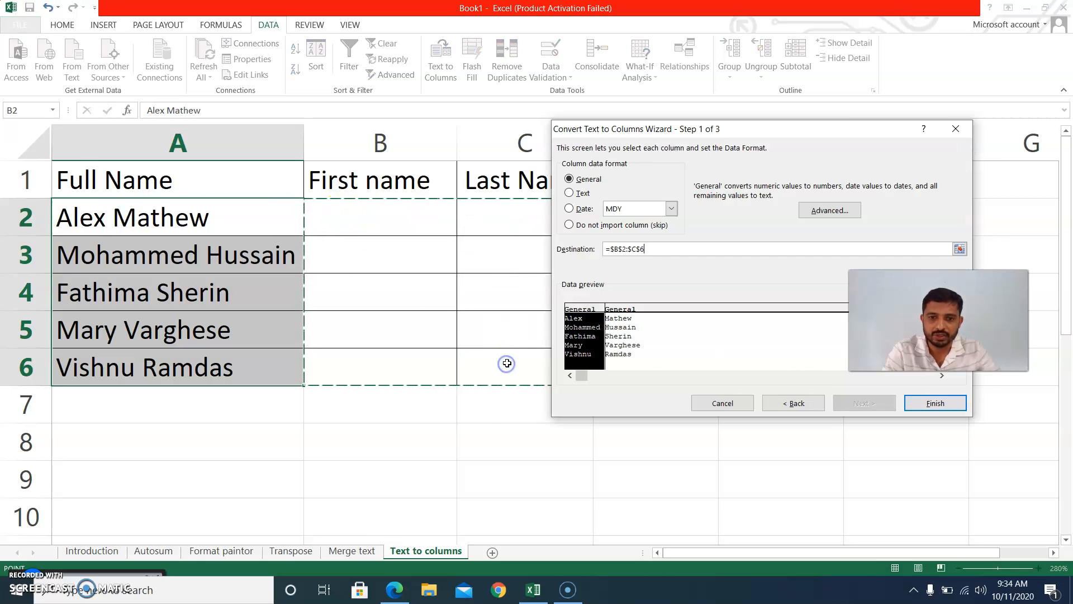
click(936, 404)
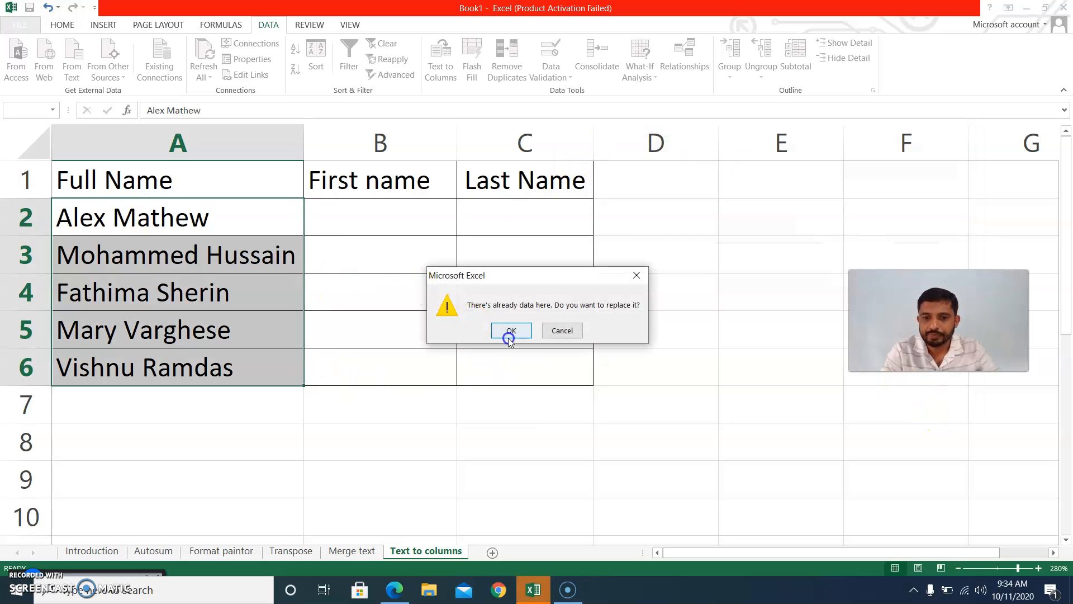
click(511, 331)
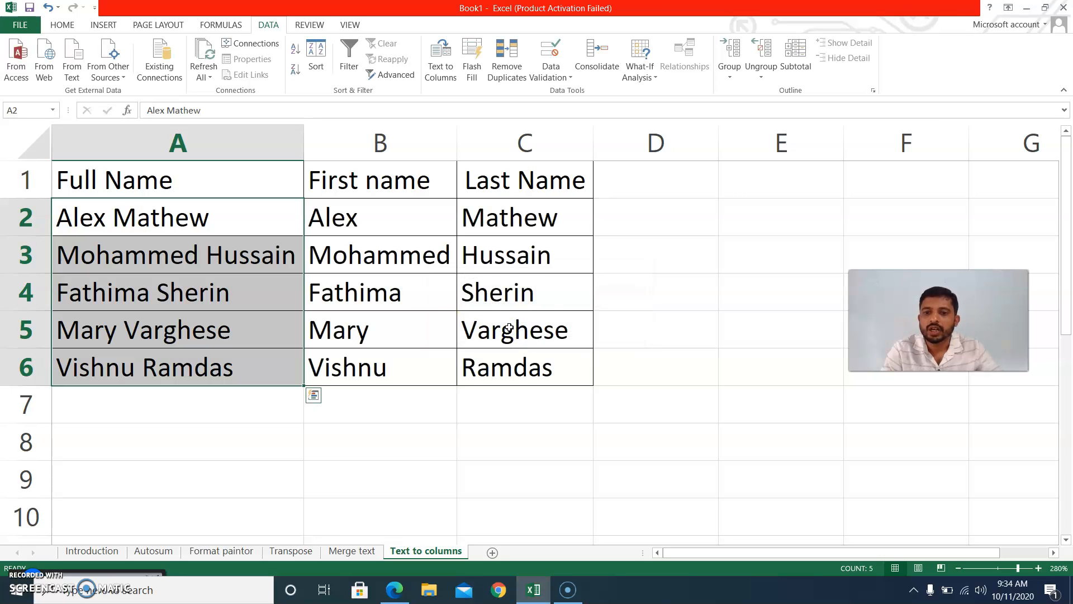